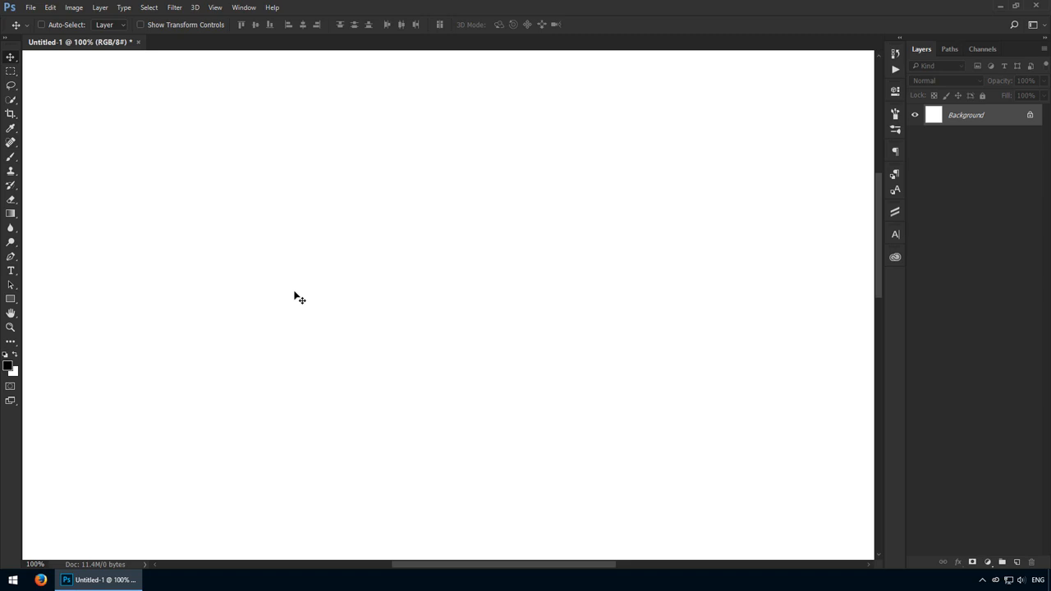
Step: Draw a black filled square about 326 px wide and place it on the left half of the canvas
left_click(11, 299)
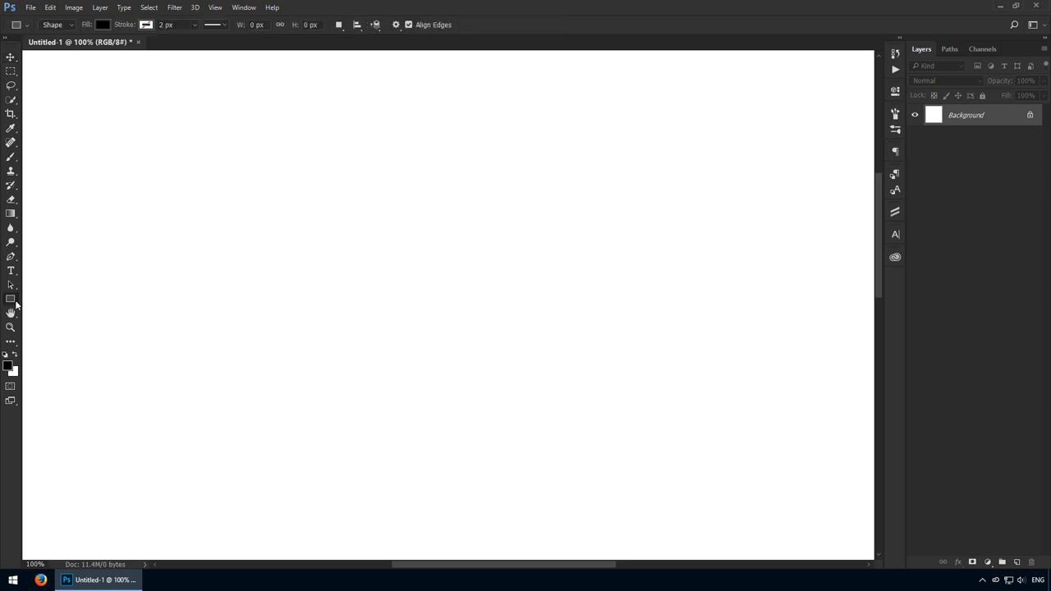
left_click_drag(213, 138, 422, 317)
key("v")
left_click_drag(331, 239, 315, 299)
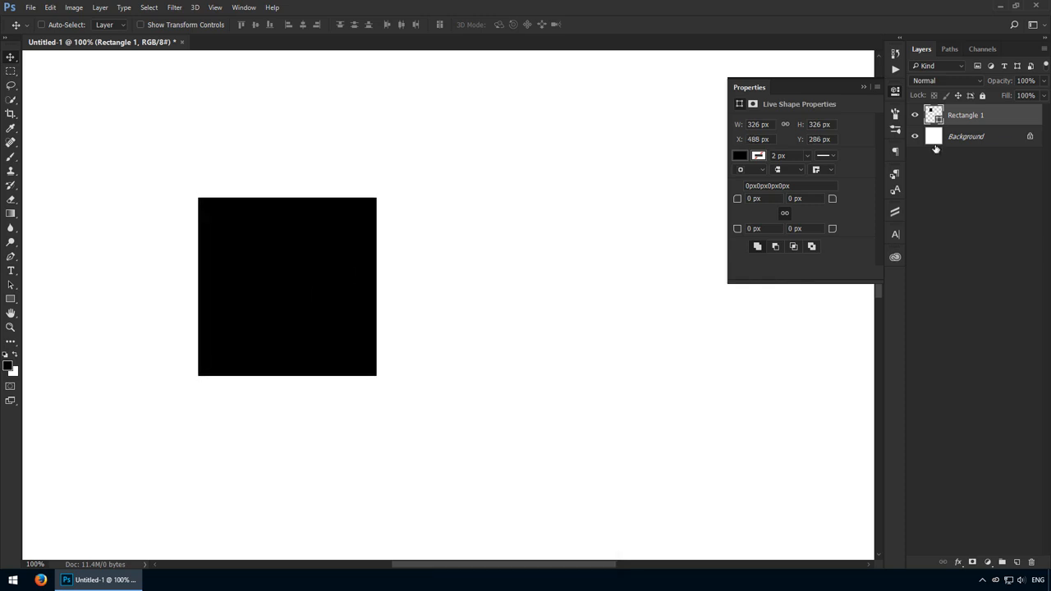
Step: Change the square's fill colour to bright red
double_click(937, 117)
left_click_drag(501, 172, 698, 84)
left_click(633, 145)
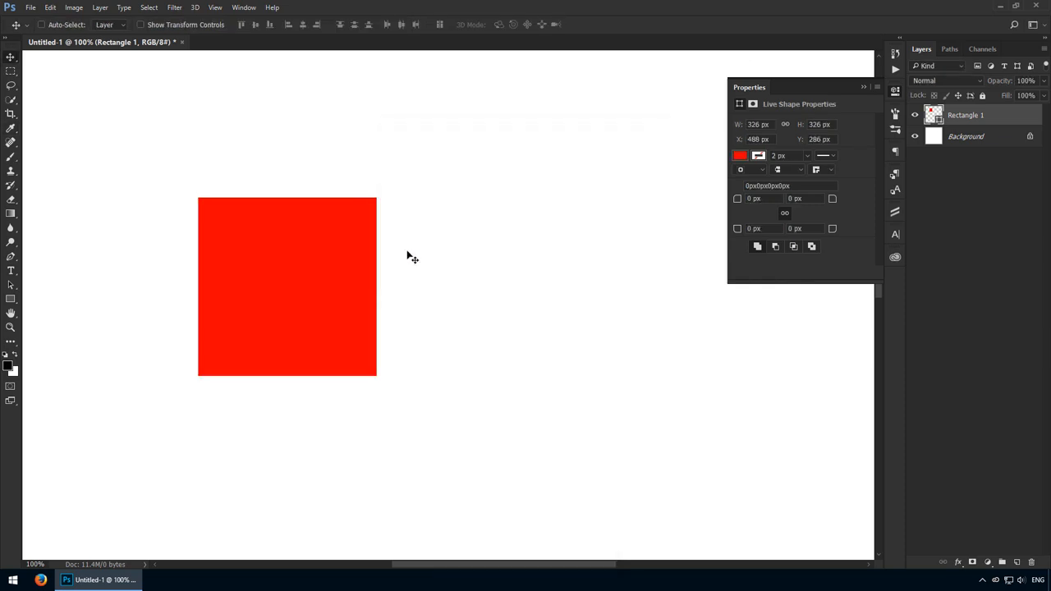
Step: Add a copy of the square rotated 45 degrees and merge both squares into one shape layer
key("ctrl+j")
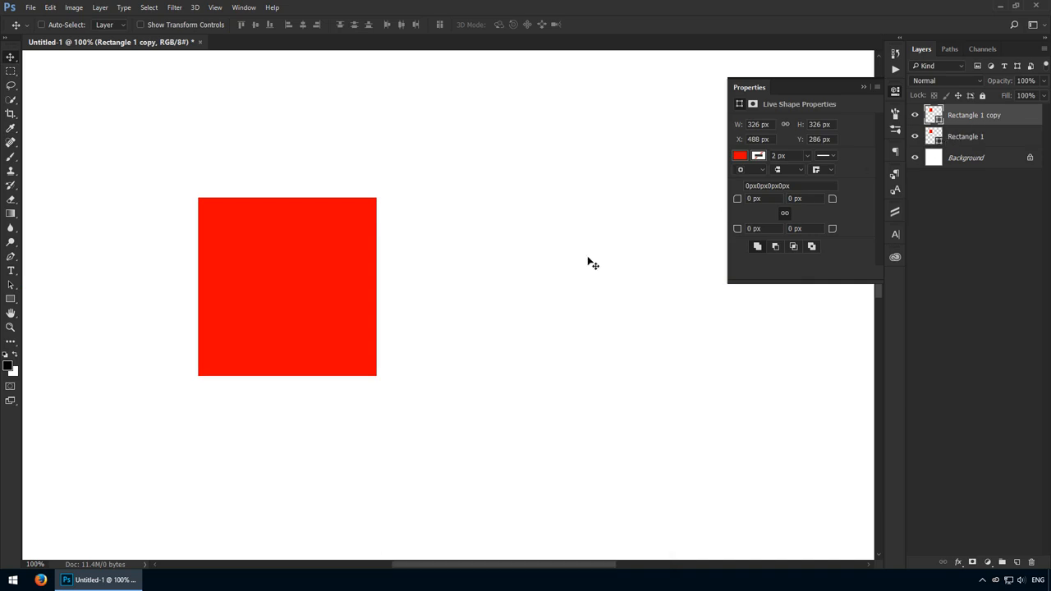
key("ctrl+t")
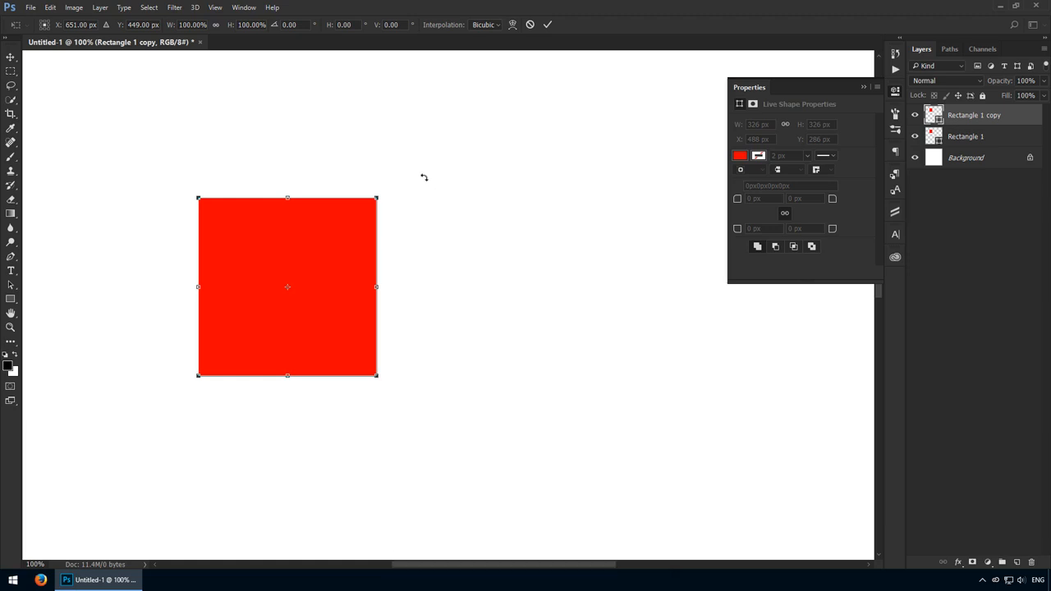
left_click_drag(423, 177, 444, 301)
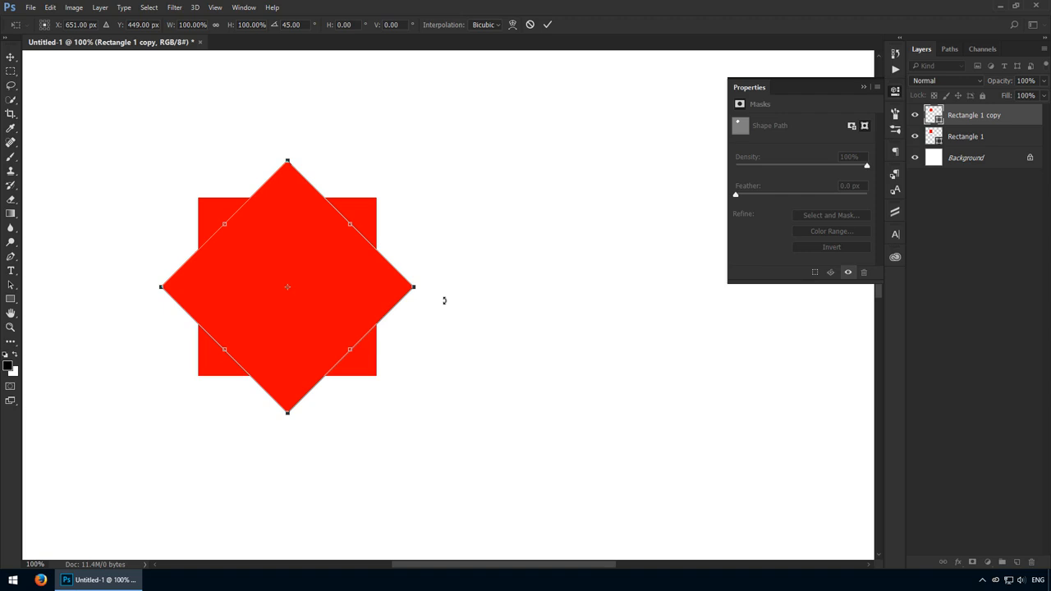
key("Return")
left_click(968, 138, "shift")
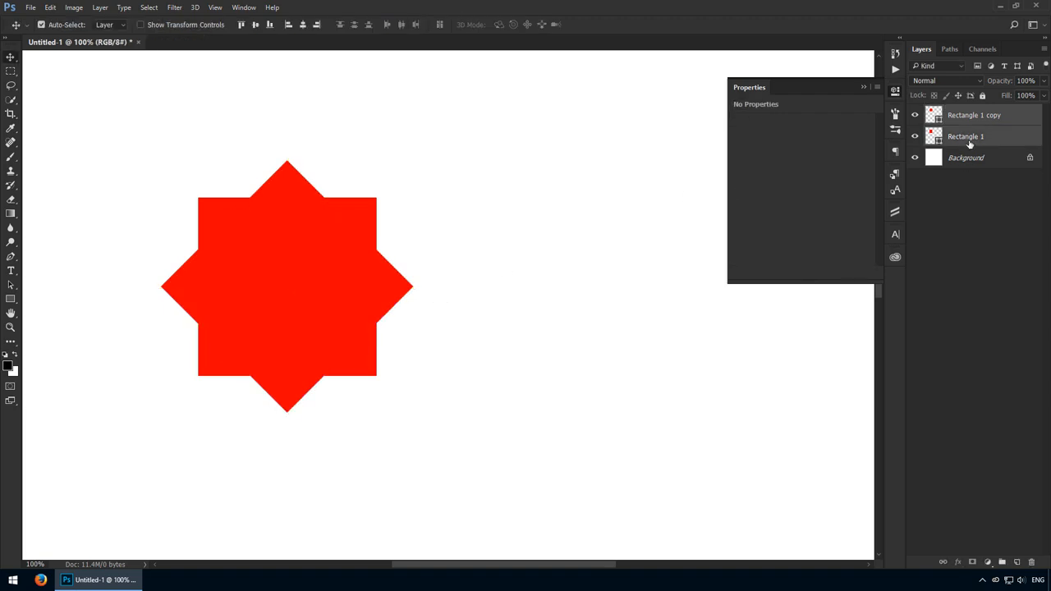
key("ctrl+e")
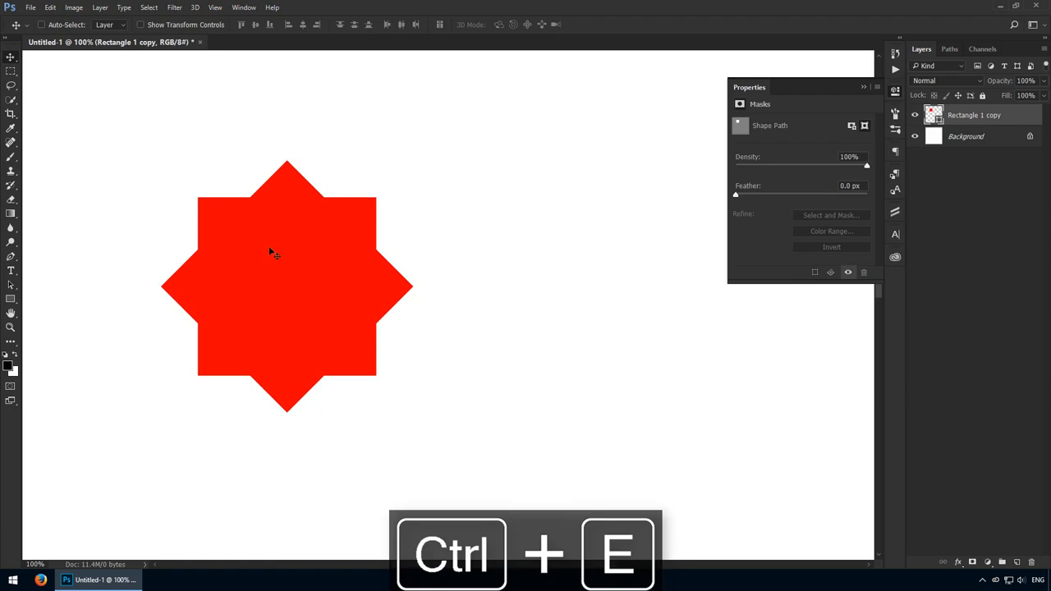
Step: Select only the upright square's path within the star and round all four of its corners to 60 px
left_click(11, 284)
left_click(54, 295)
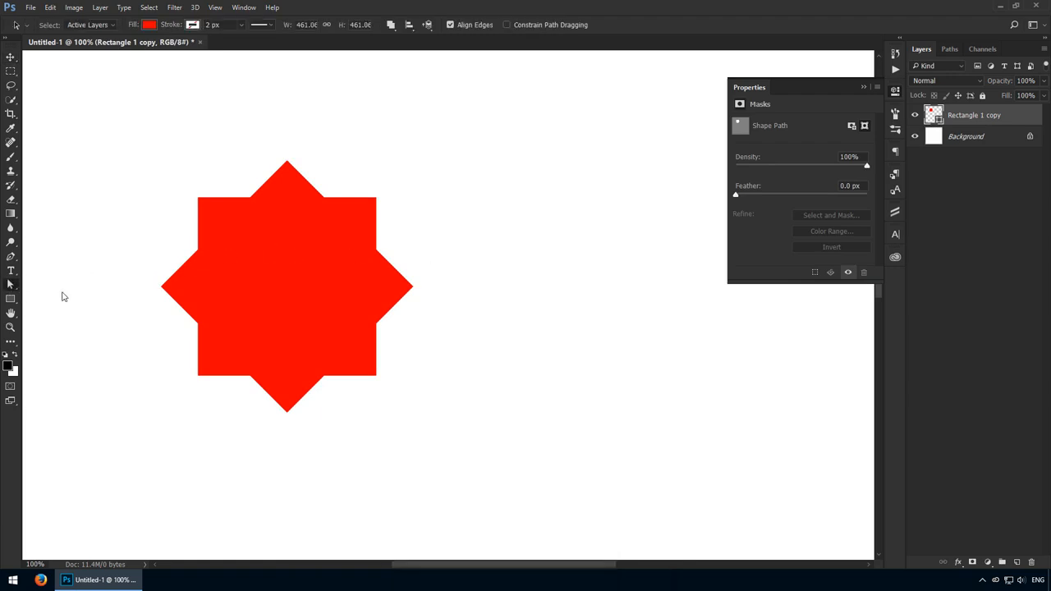
left_click(205, 243)
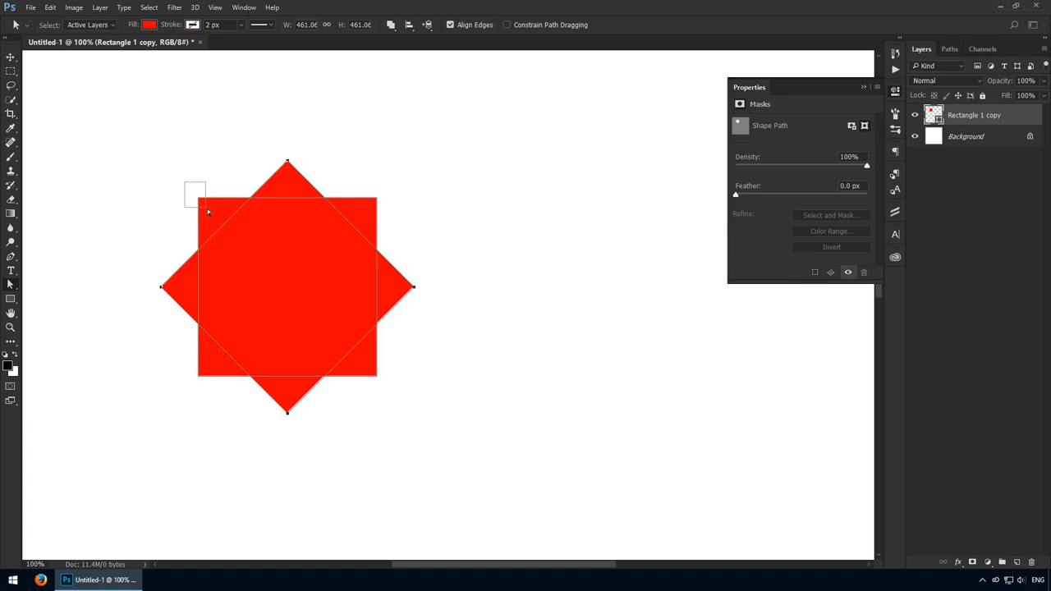
left_click_drag(207, 212, 207, 212)
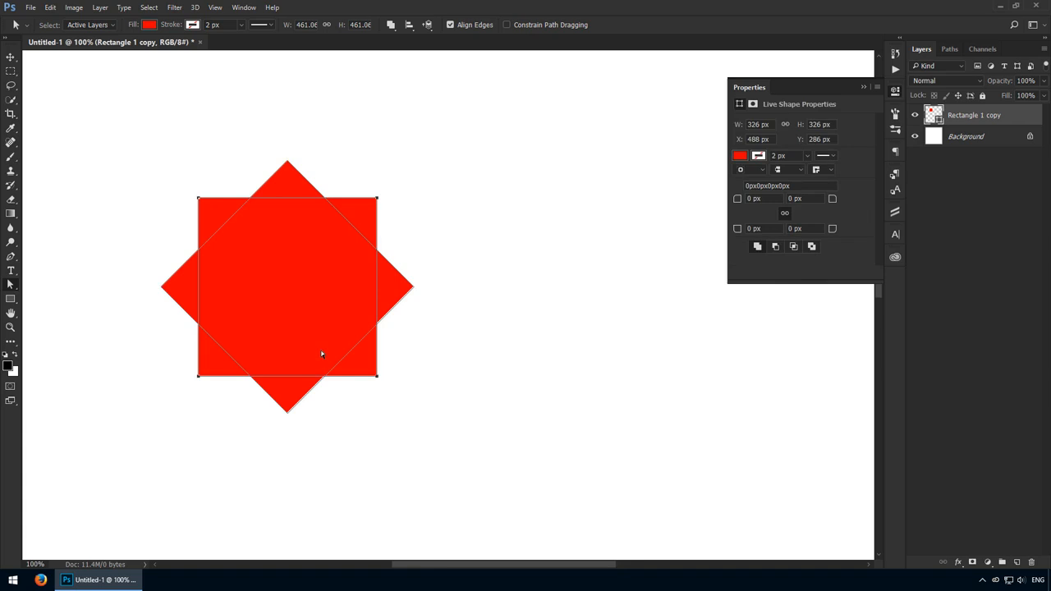
left_click(52, 282)
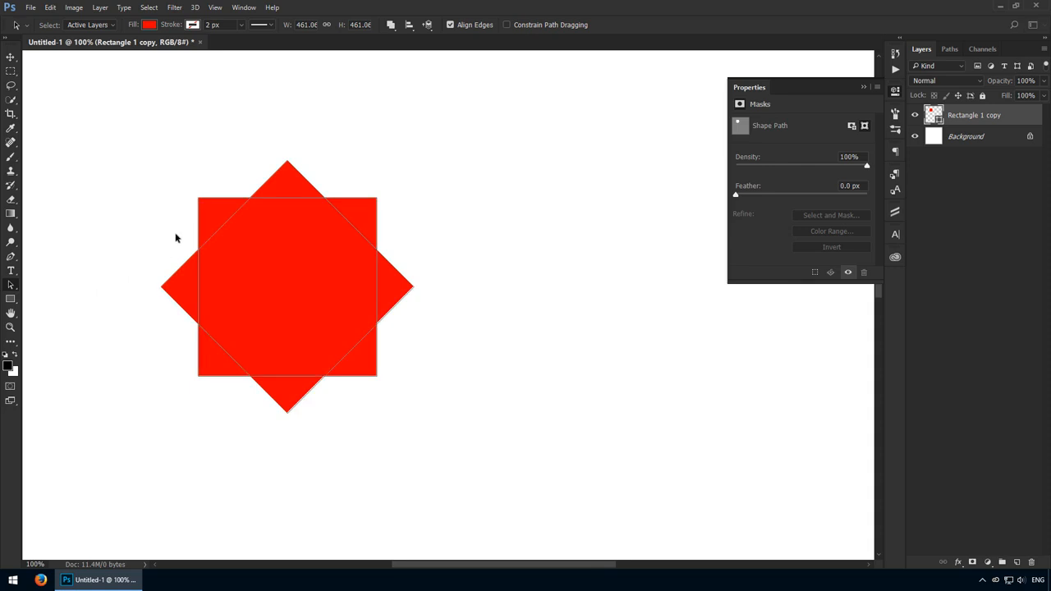
left_click(206, 219)
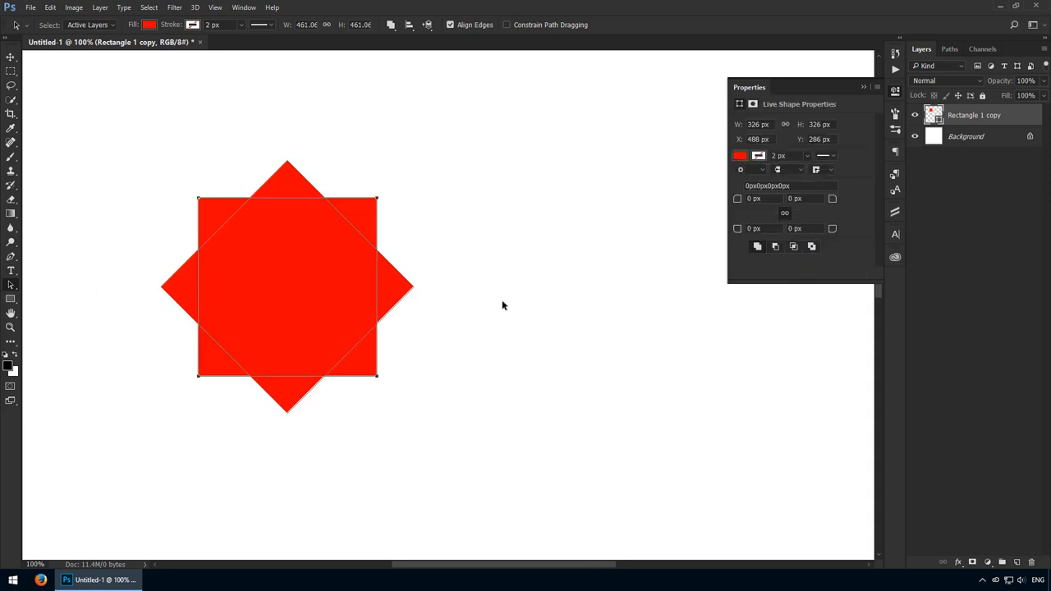
type("10")
key("Return")
key("Return")
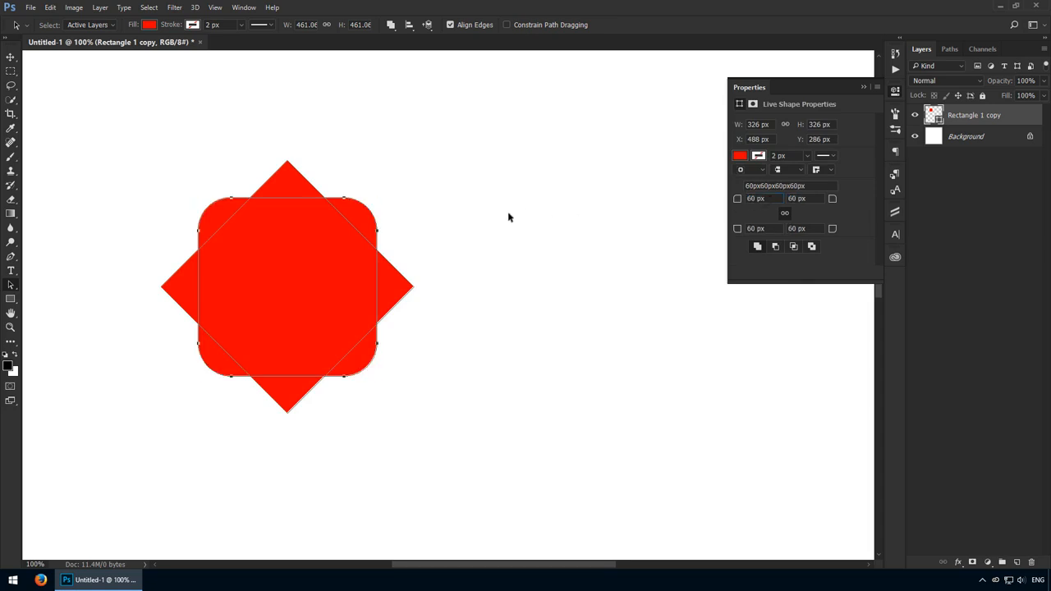
Step: Select both paths of the star and define them as a custom shape named "chre"
key("v")
key("a")
left_click(167, 288)
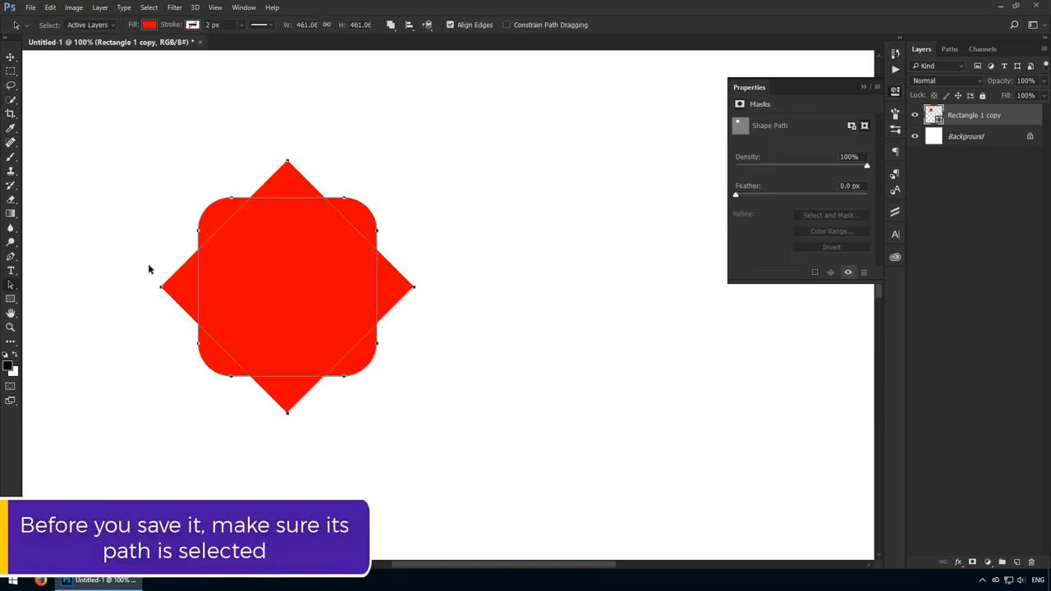
left_click(51, 11)
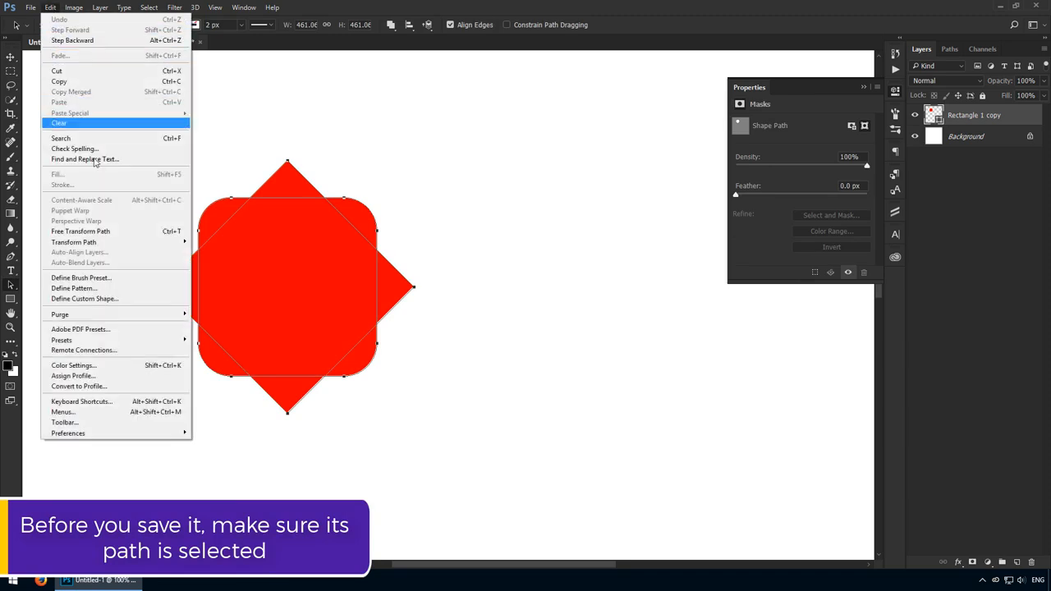
left_click(140, 299)
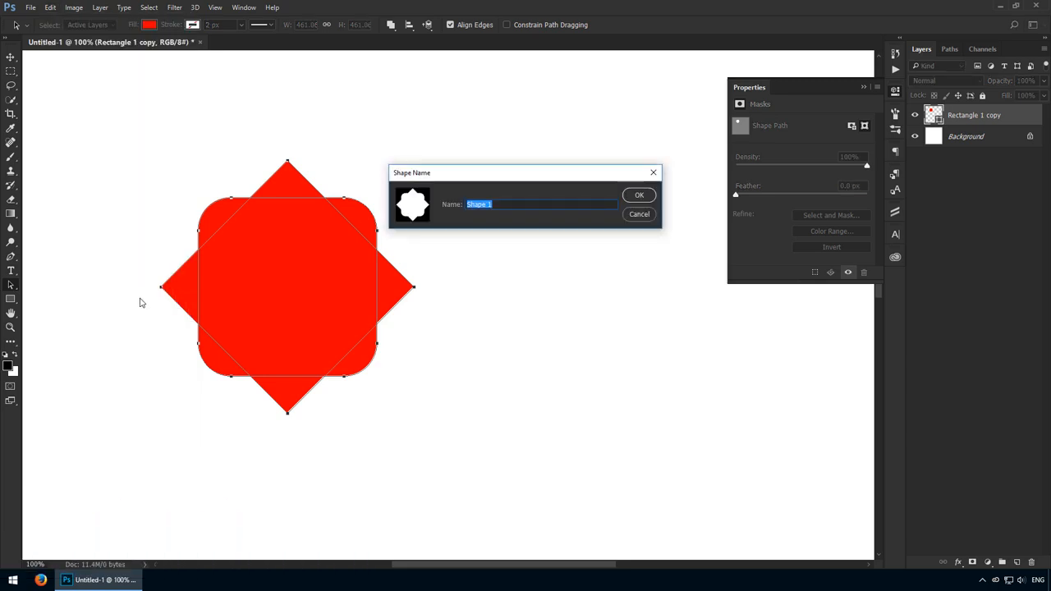
type("chre")
left_click(641, 197)
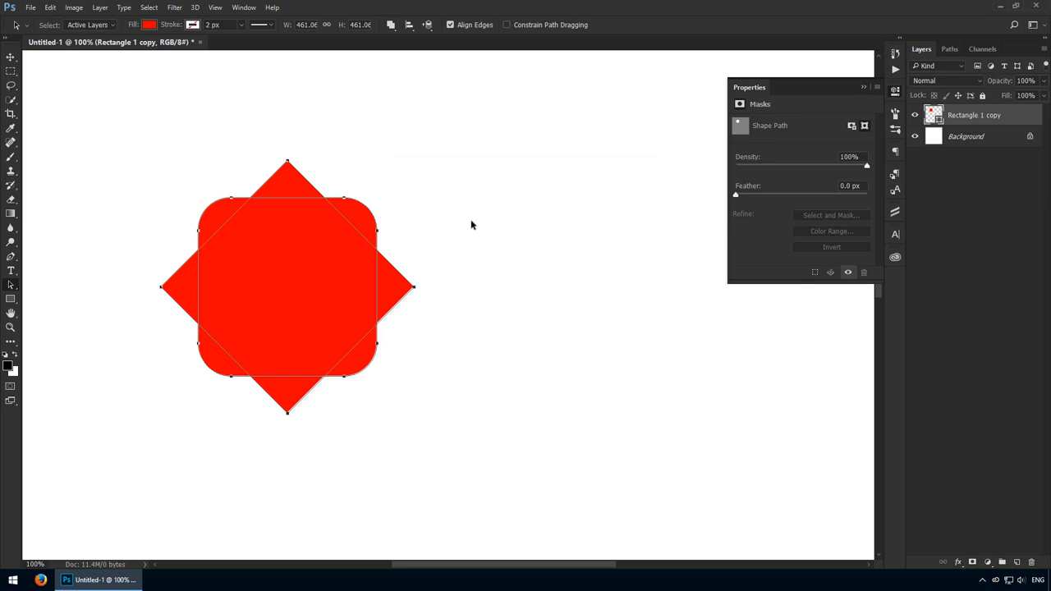
Step: Duplicate the red star shape and place the copy directly beside the original, on its right
key("v")
left_click_drag(287, 260, 372, 306)
key("alt")
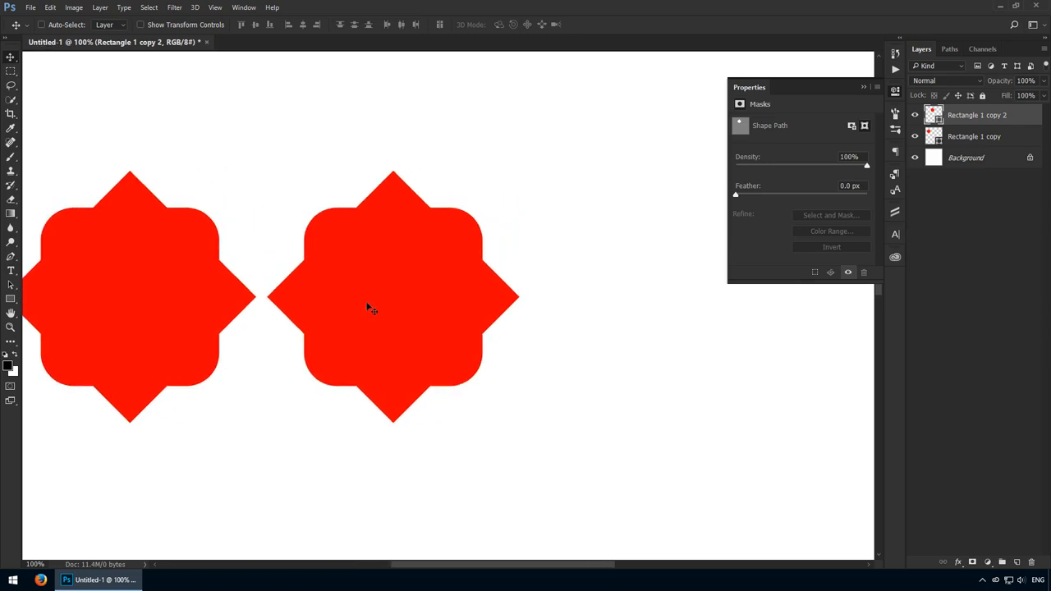
Step: Show the rulers and place a vertical and a horizontal guide through the centre of the copied star
key("ctrl+r")
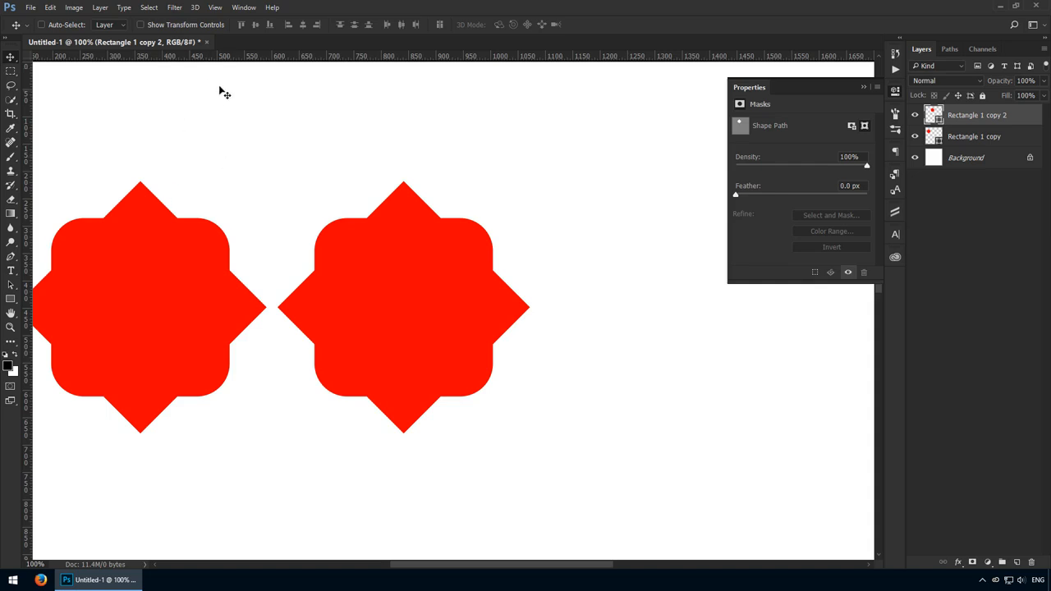
right_click(292, 56)
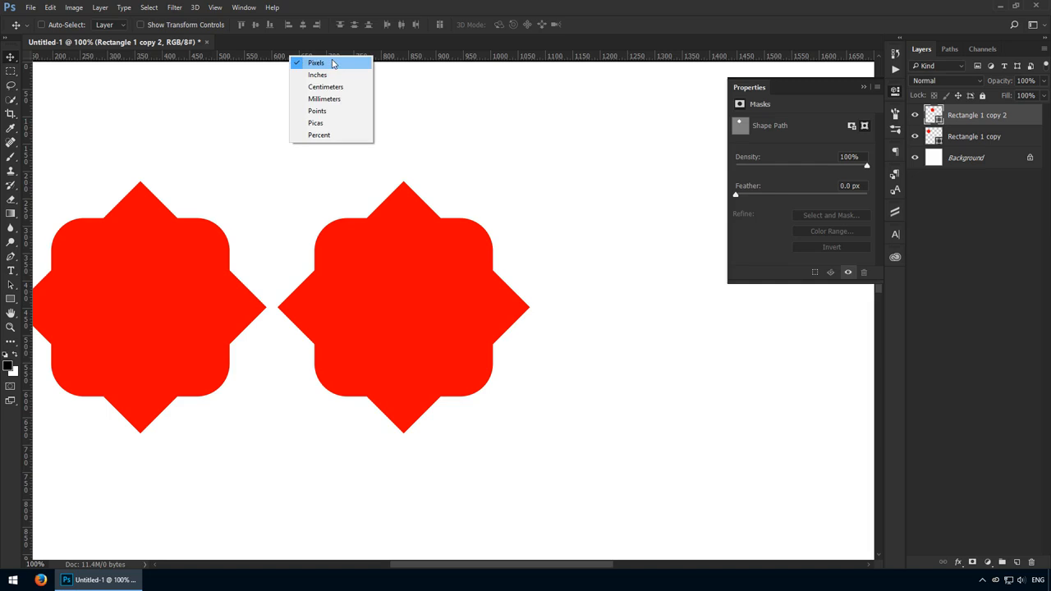
left_click(240, 87)
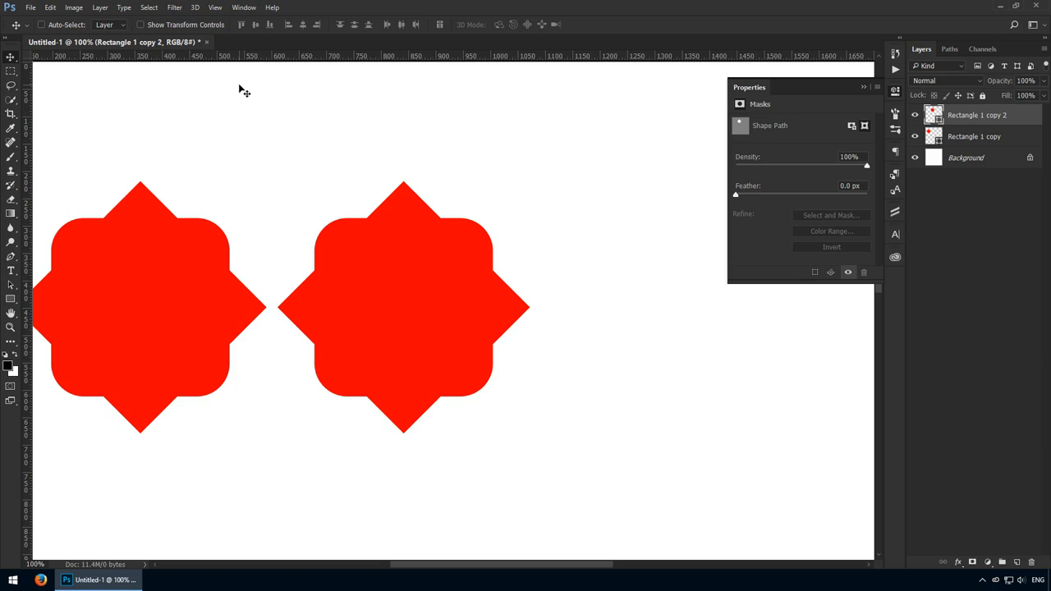
left_click_drag(30, 342, 408, 340)
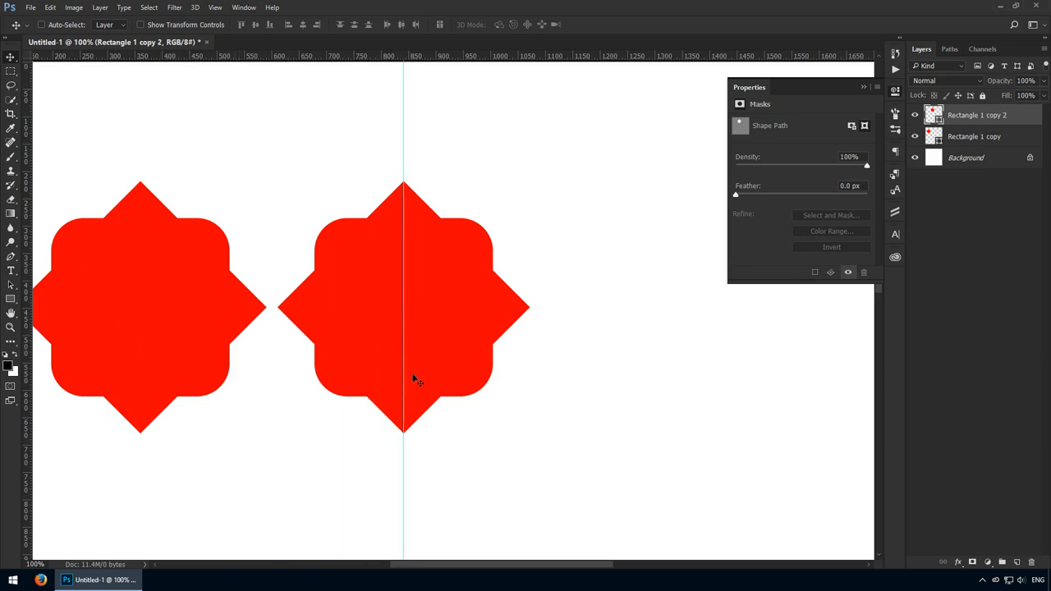
left_click_drag(488, 56, 521, 310)
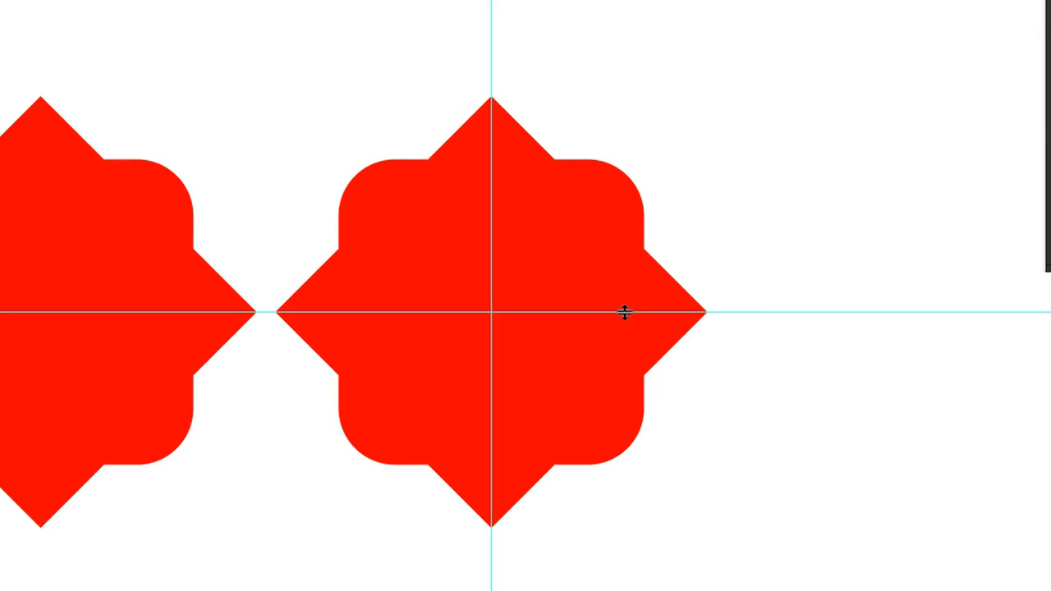
left_click_drag(624, 312, 673, 312)
left_click_drag(555, 317, 651, 323)
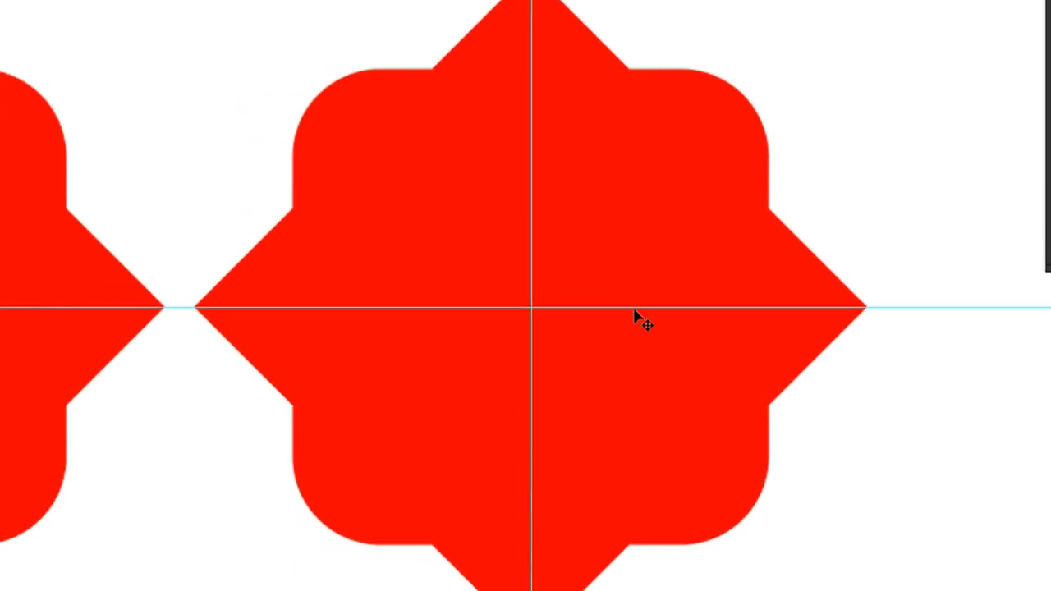
Step: Lock the guides in place
key("ctrl+alt+semicolon")
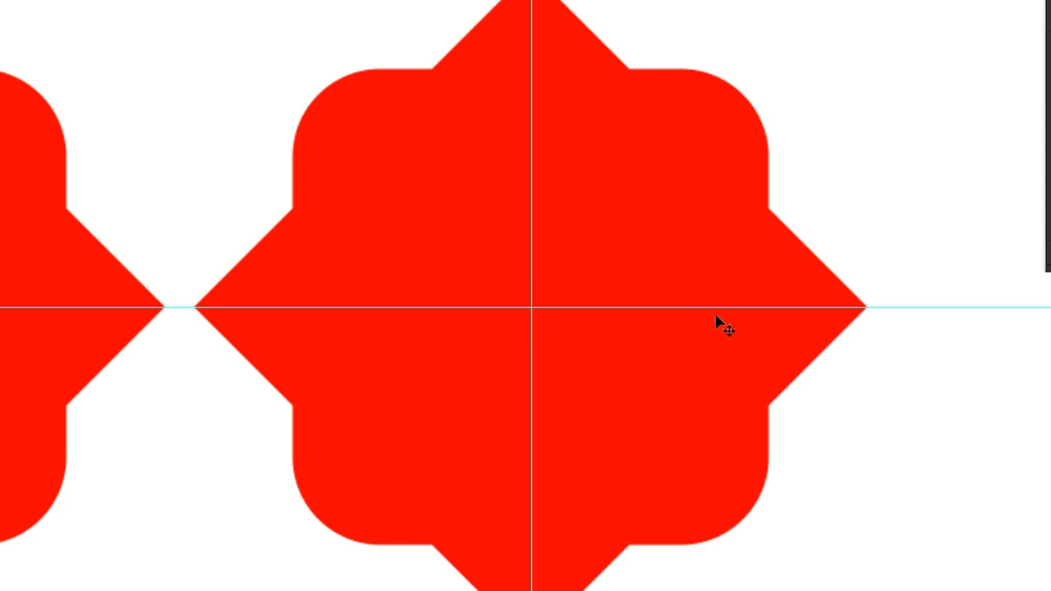
key("ctrl+alt+semicolon")
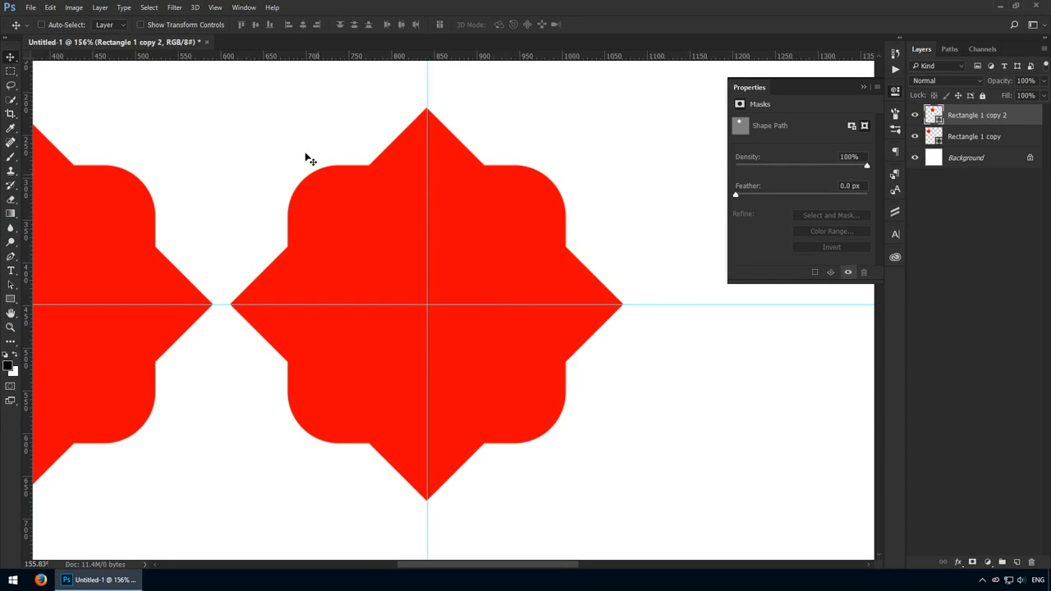
left_click(214, 8)
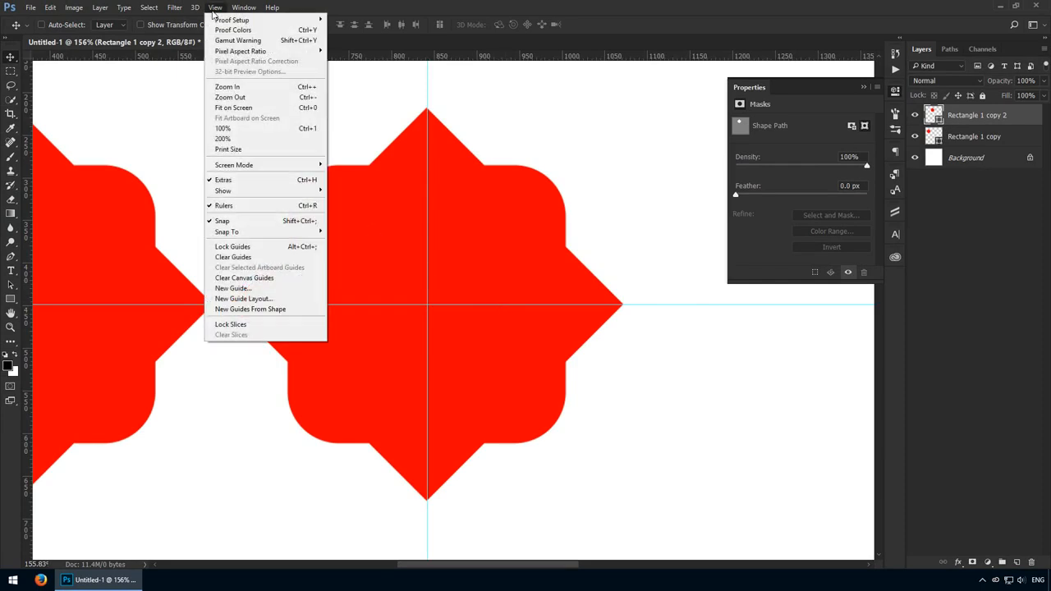
left_click(276, 250)
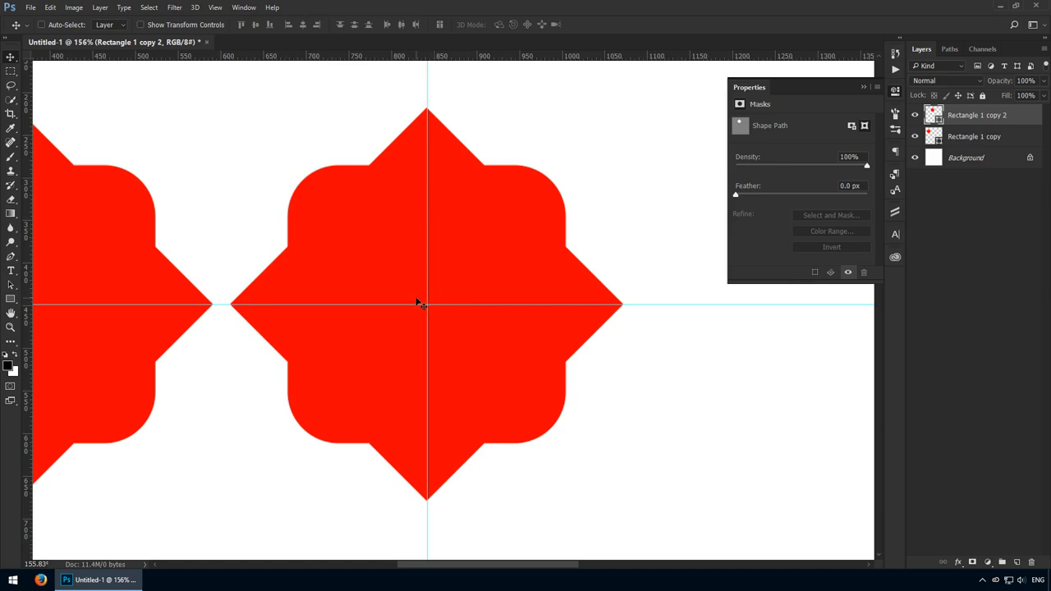
Step: Add anchor points with the Pen tool where the guides cross all four sides of the copied star's rounded square
key("a")
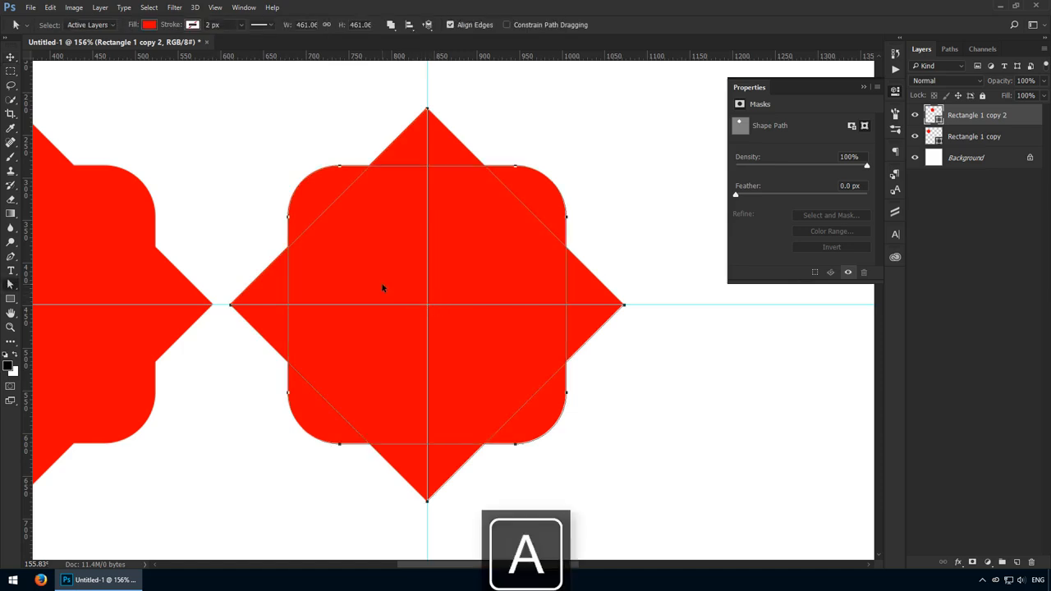
left_click_drag(227, 87, 604, 447)
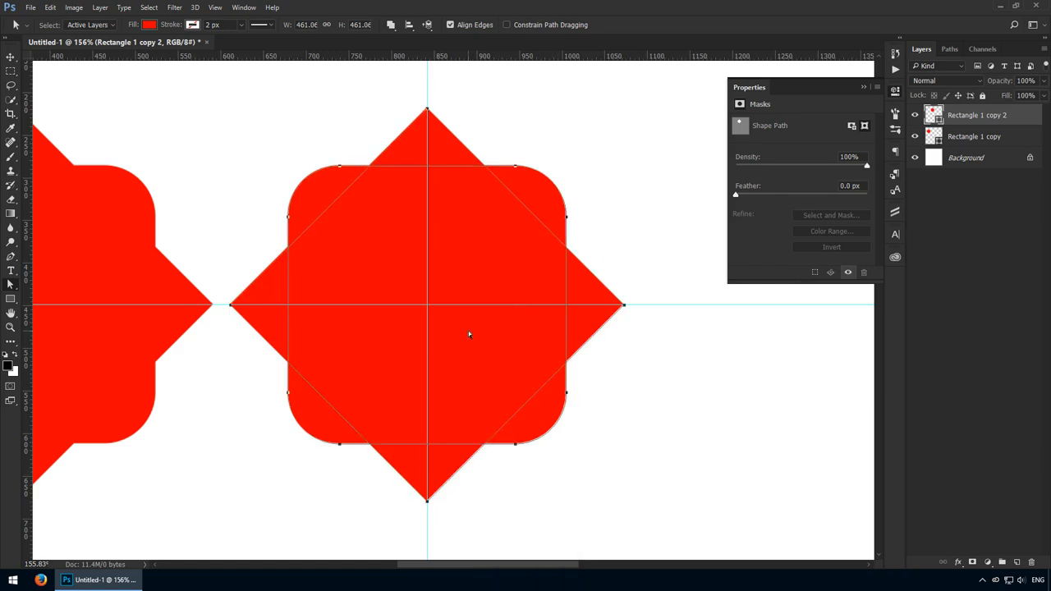
key("p")
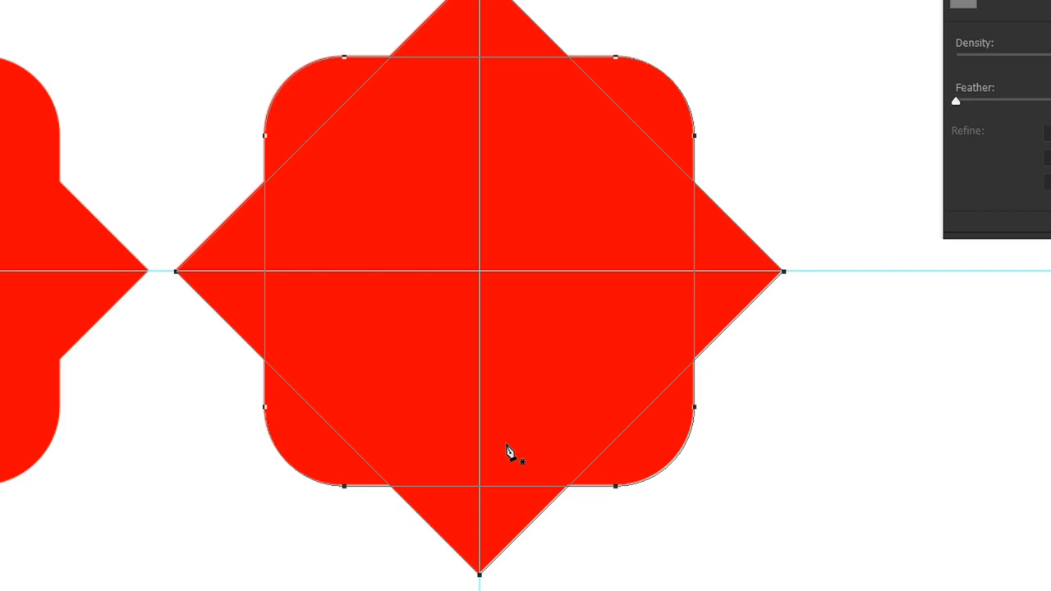
scroll(484, 502, "up", 3)
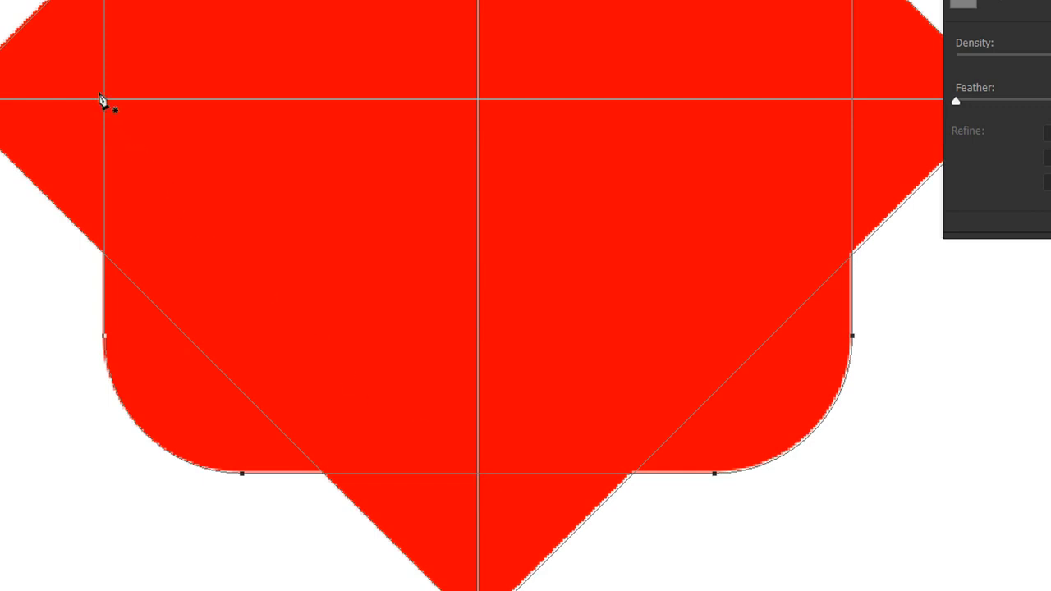
left_click(104, 99)
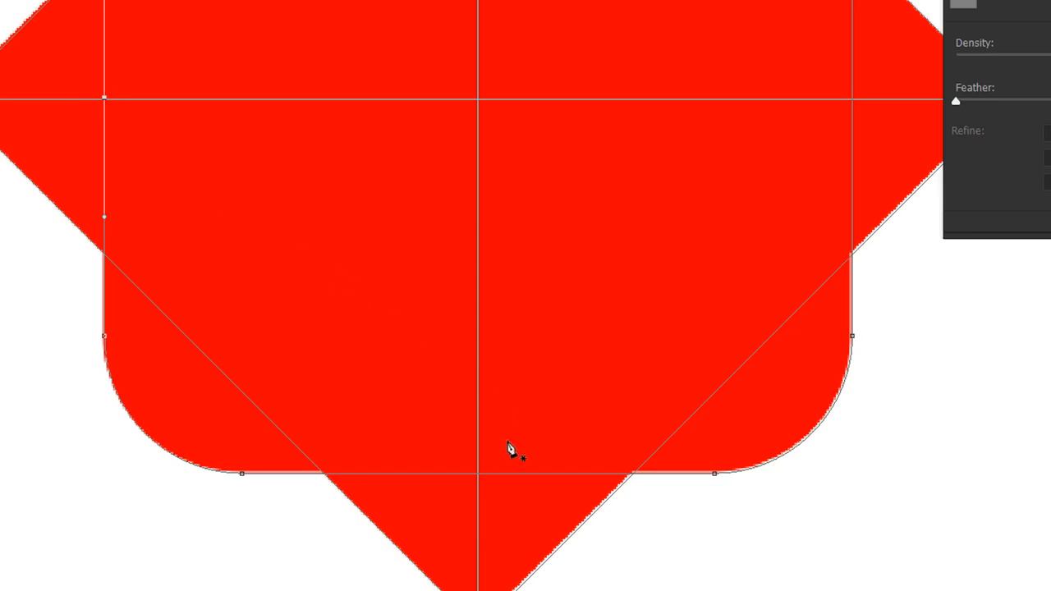
left_click(483, 474)
scroll(509, 387, "up", 5)
scroll(509, 386, "right", 3)
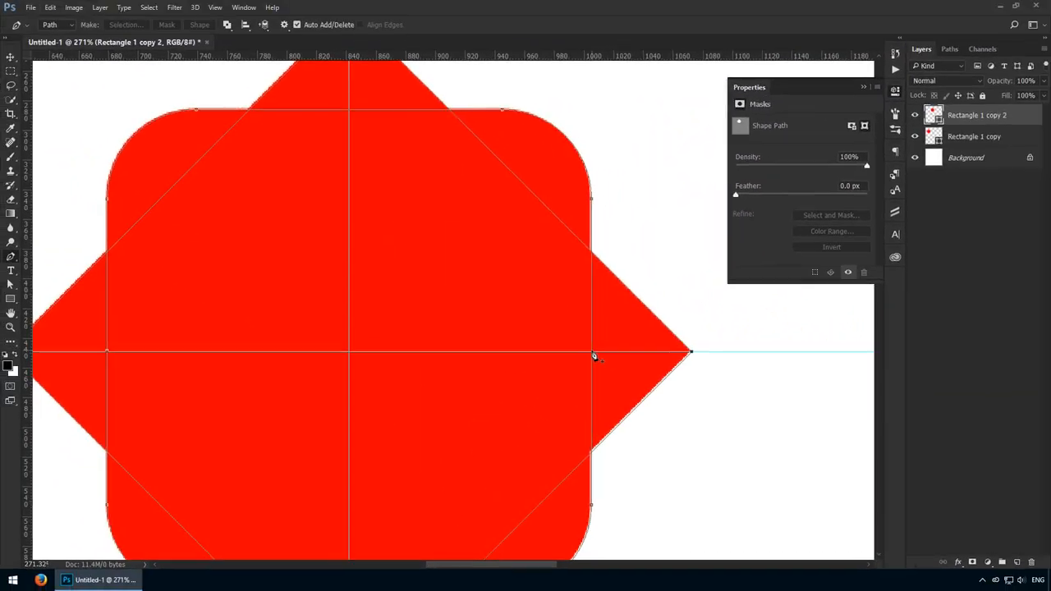
left_click(592, 352)
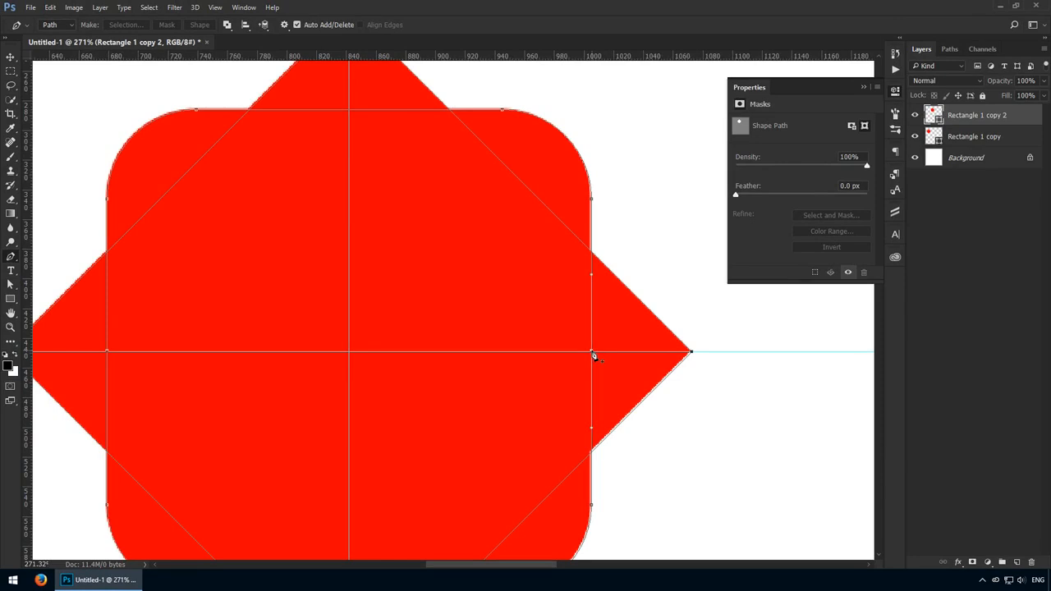
left_click(349, 110)
Step: Duplicate the edited star twice, placing one copy beside it on its right and the other at the lower right of the canvas
key("z")
left_click(419, 311, "alt")
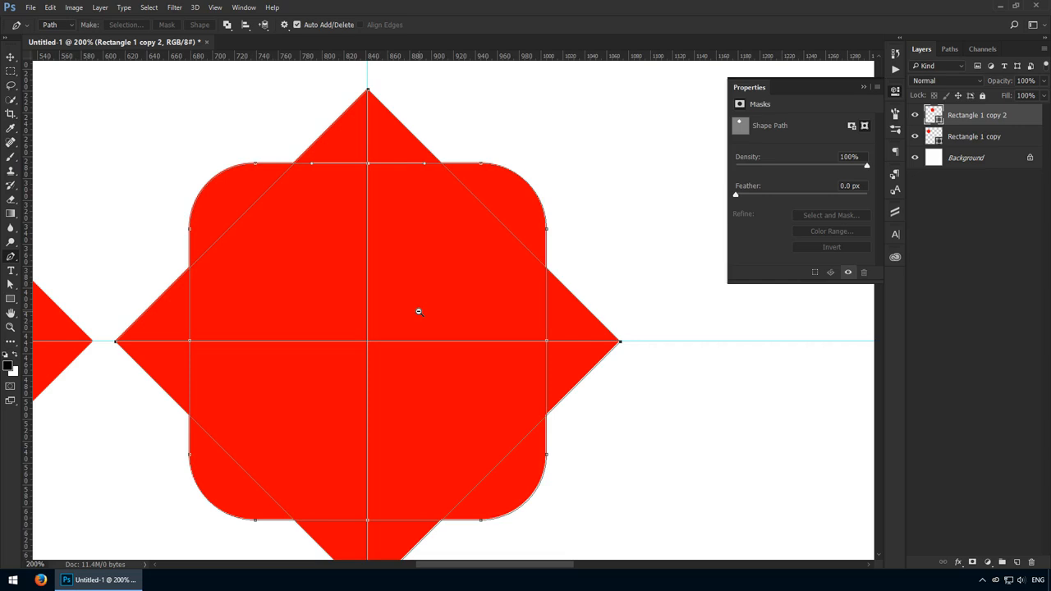
left_click_drag(410, 310, 399, 265)
left_click(416, 275, "alt")
left_click(417, 275, "alt")
left_click_drag(461, 238, 356, 279)
key("v")
left_click_drag(312, 331, 597, 477)
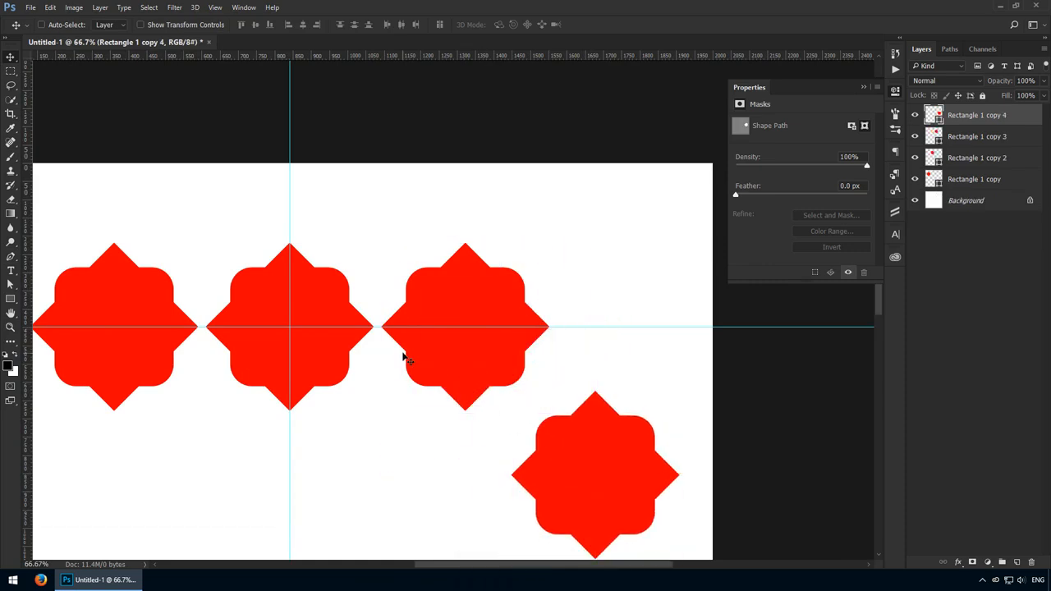
Step: Select both paths of the third star in the row to examine its anchor points
left_click(438, 358, "ctrl")
key("z")
left_click_drag(458, 333, 489, 349)
key("a")
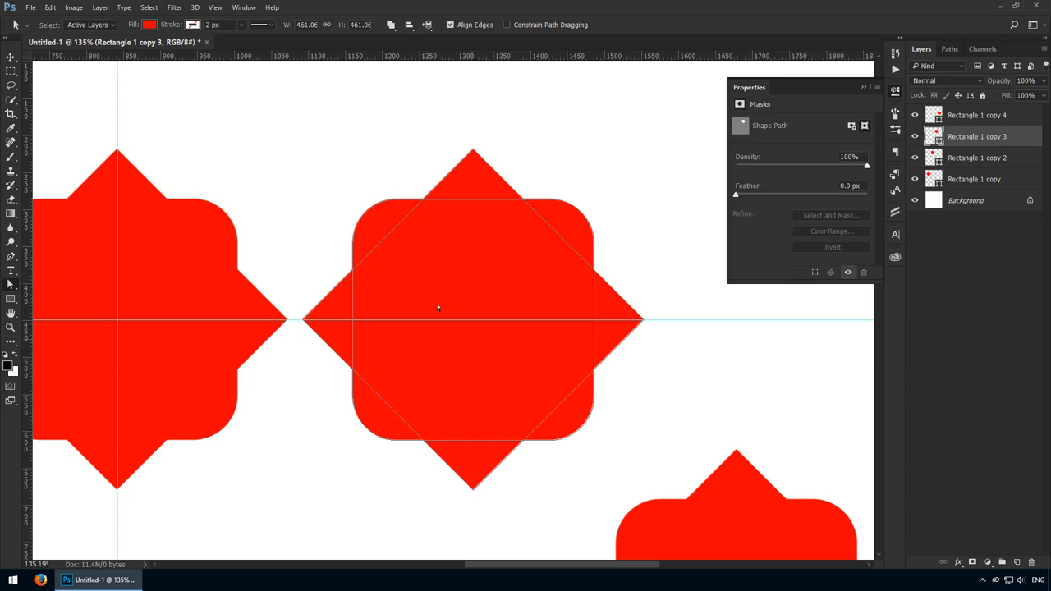
left_click_drag(293, 136, 645, 495)
key("z")
left_click_drag(605, 419, 631, 421)
key("a")
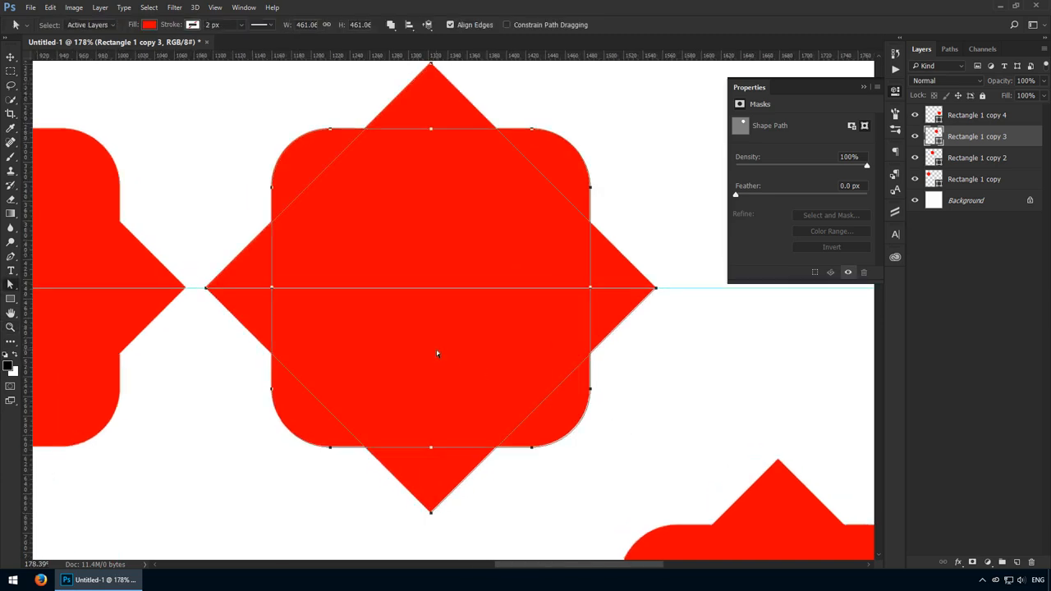
key("p")
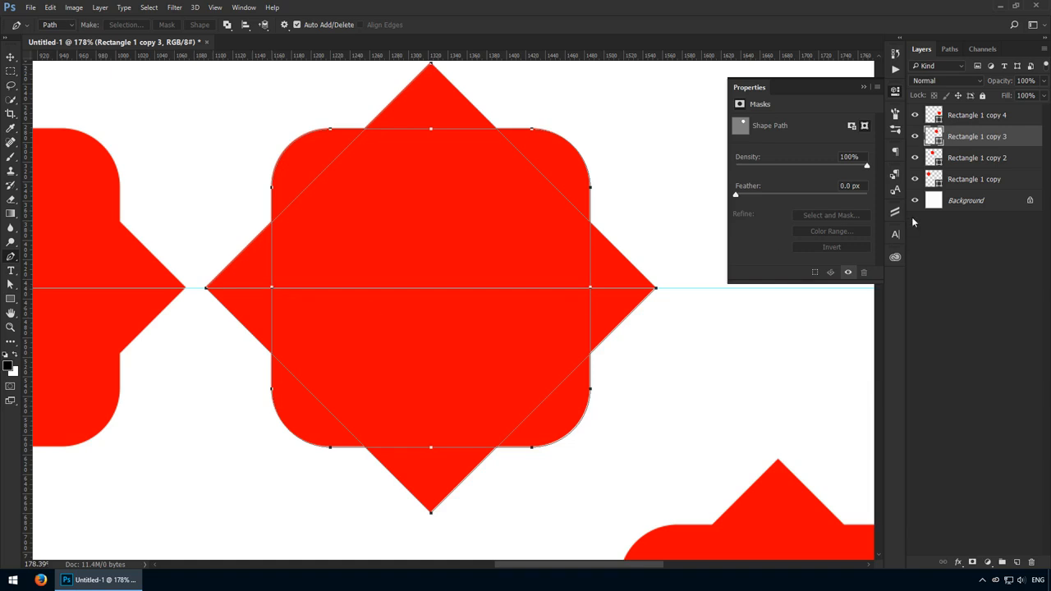
Step: Delete the anchor points in the middle of all four sides of the third star's rounded square
left_click(966, 203)
key("v")
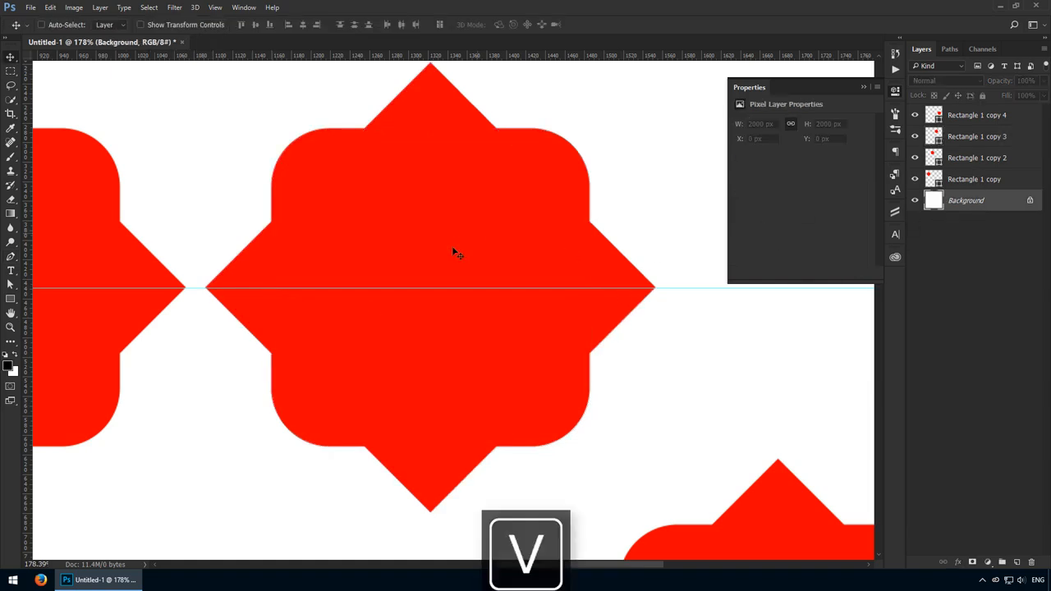
left_click(419, 196, "ctrl")
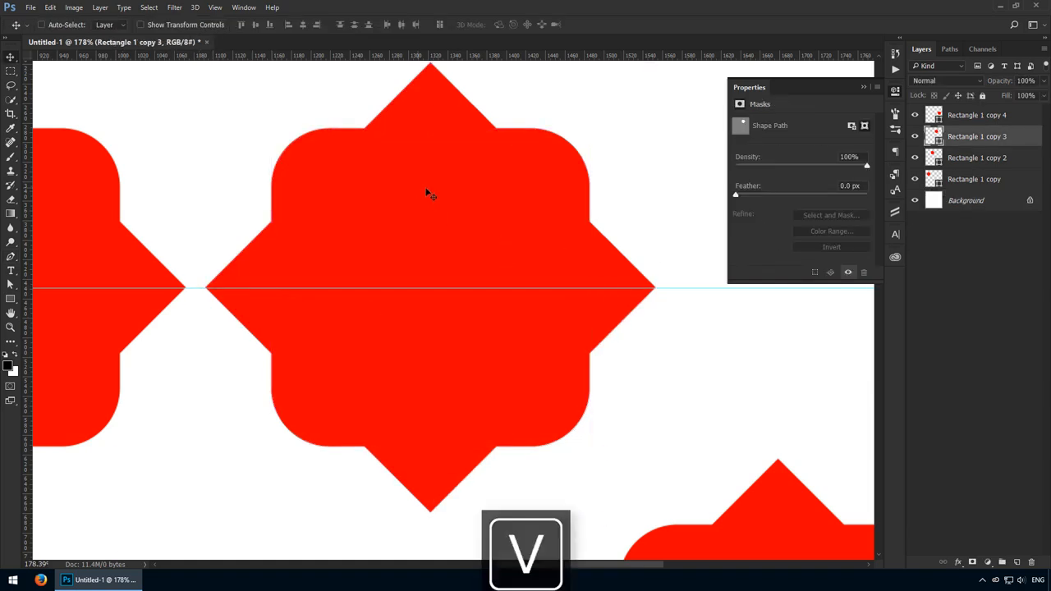
key("a")
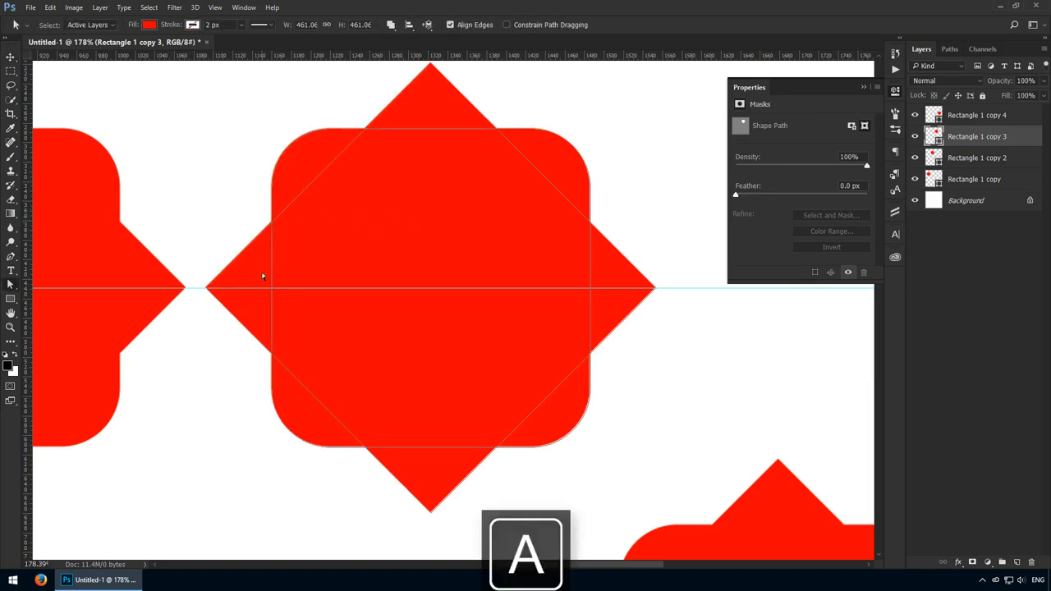
left_click(297, 307)
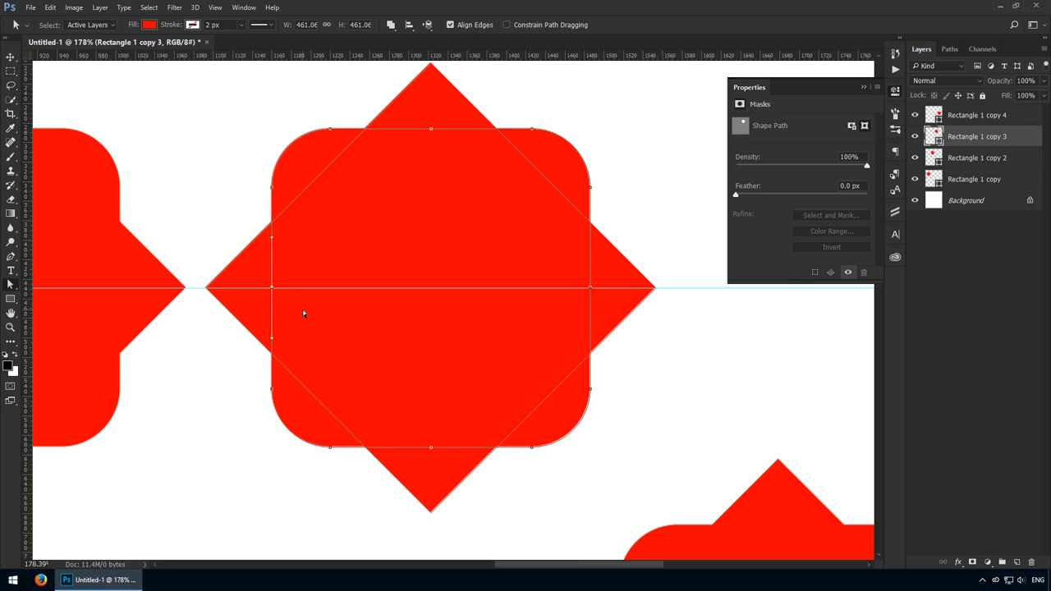
key("Delete")
key("Delete")
left_click_drag(416, 411, 447, 470)
key("Delete")
left_click_drag(580, 299, 613, 240)
key("Delete")
key("Delete")
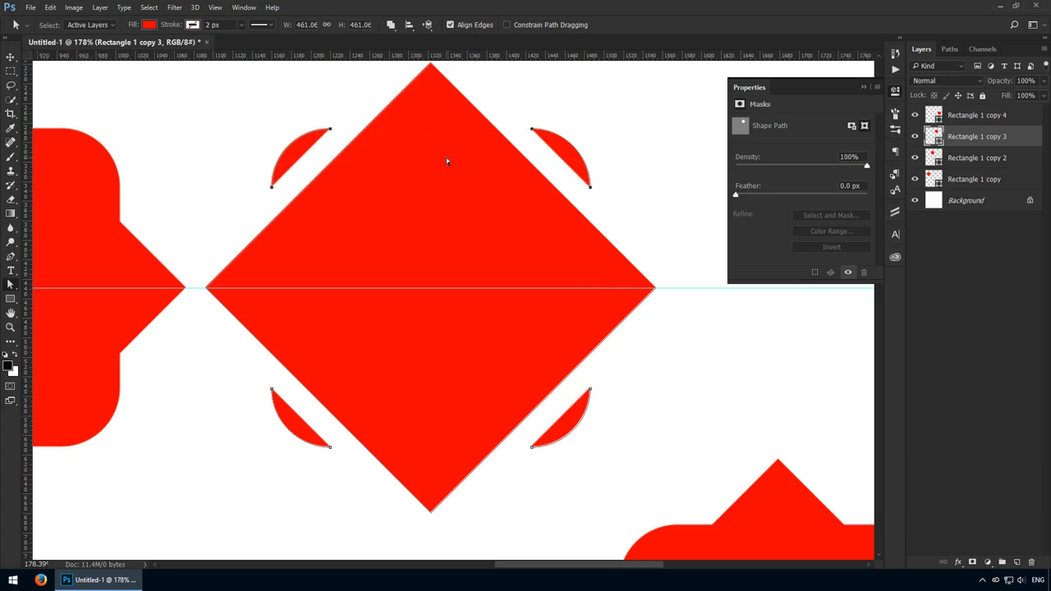
Step: Move the lower star copy left beneath the third shape and set both its paths to Exclude Overlapping Shapes
key("v")
key("ctrl+1")
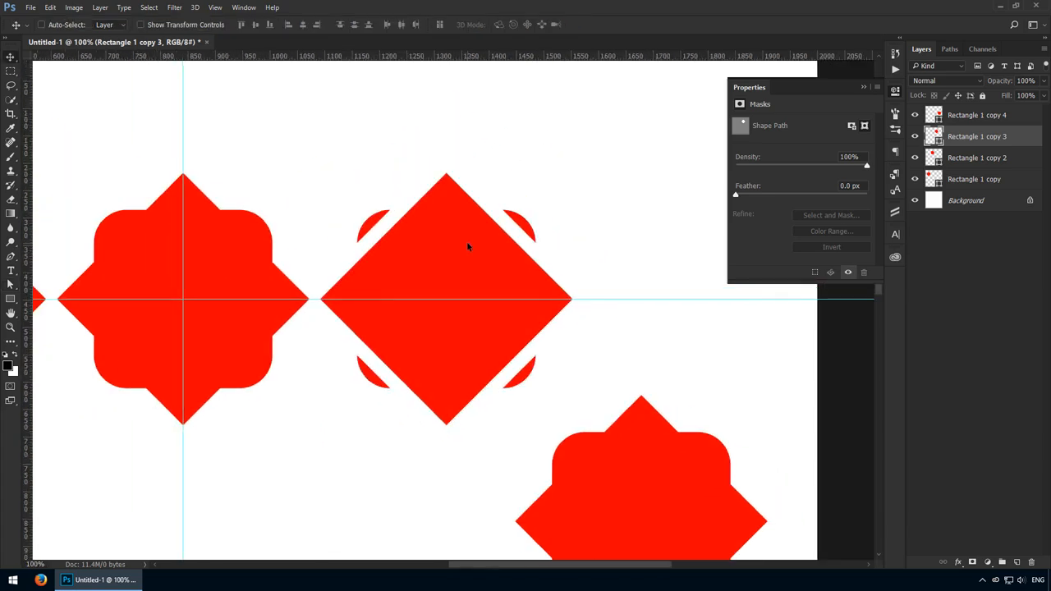
left_click_drag(462, 402, 431, 283)
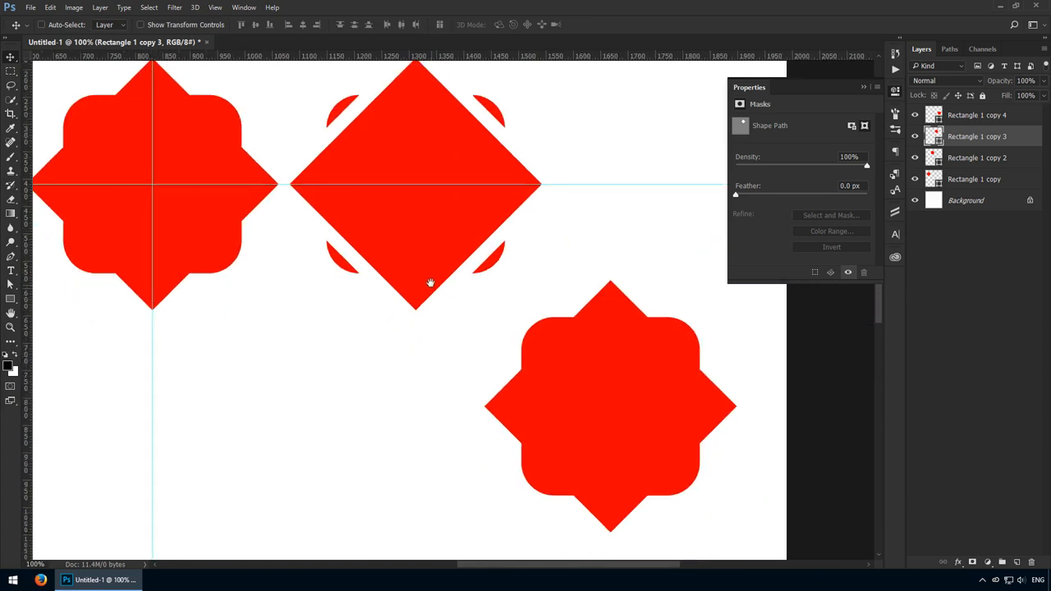
left_click_drag(612, 390, 351, 396)
key("a")
left_click_drag(194, 274, 508, 551)
left_click_drag(354, 436, 407, 387)
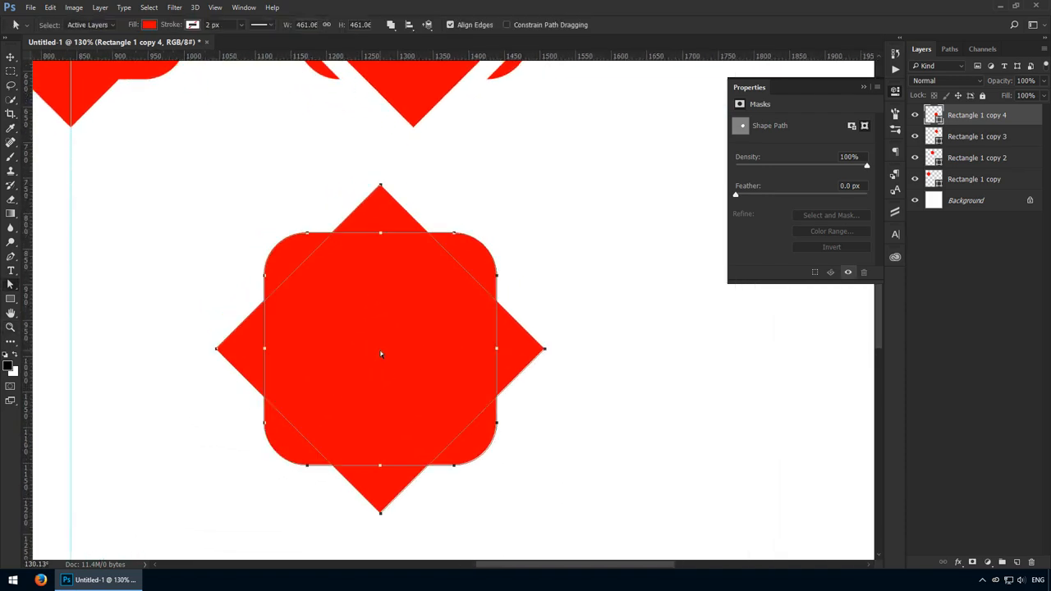
left_click(391, 25)
left_click(431, 81)
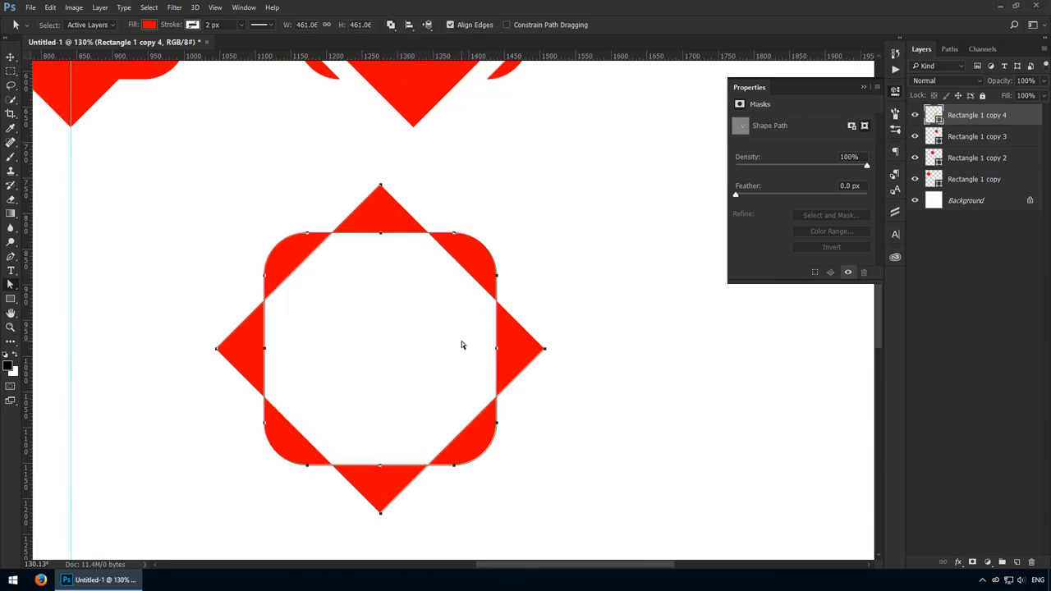
key("Return")
key("v")
Step: Pull horizontal curve handles from the top and bottom corners of the second star's diamond, forming crossed loops at both tips
key("ctrl+1")
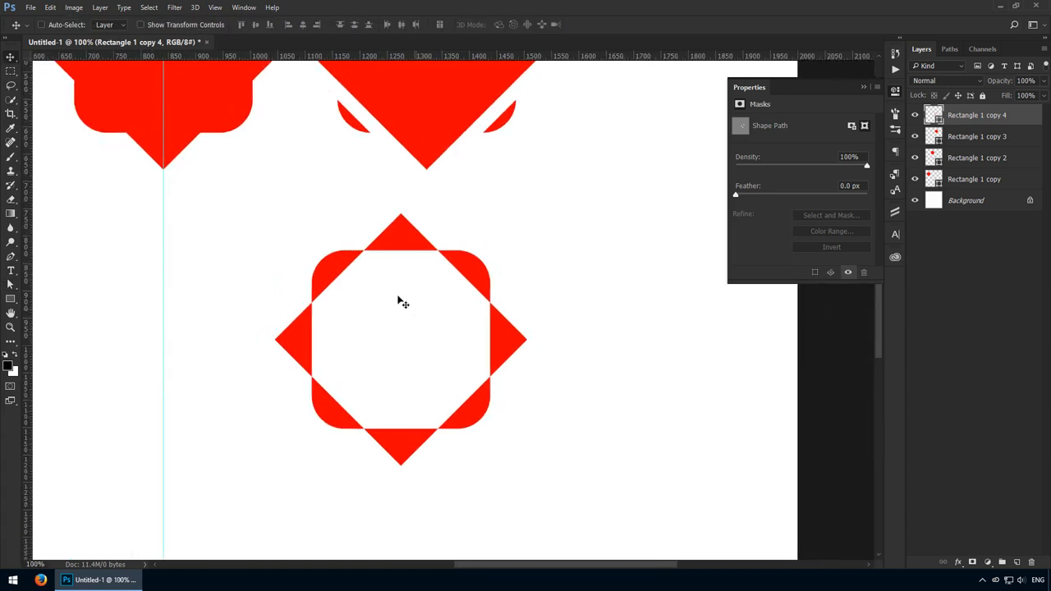
left_click(373, 275, "alt")
left_click_drag(308, 225, 373, 270)
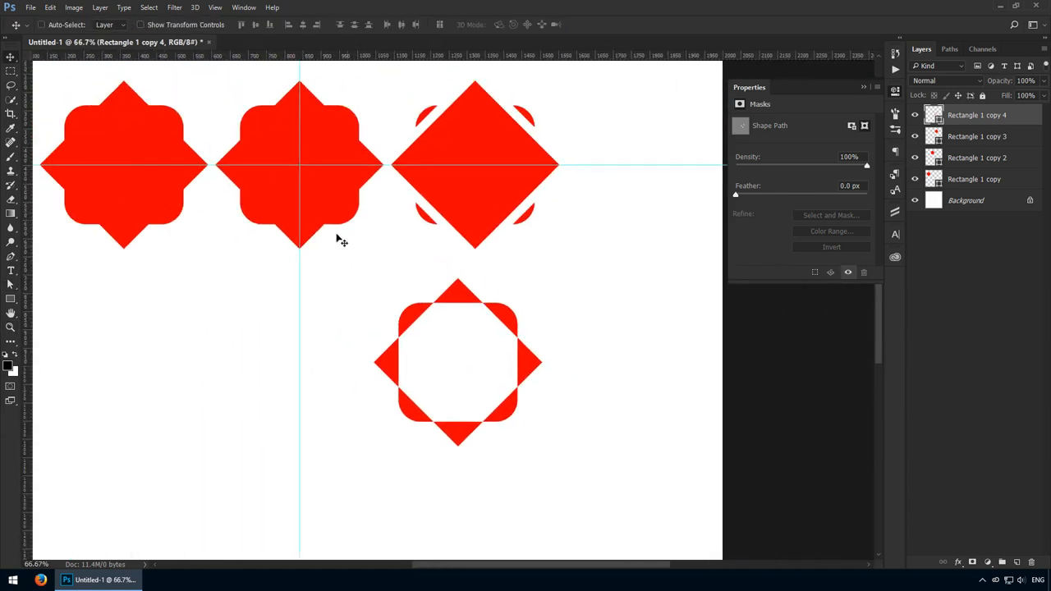
left_click(316, 203, "ctrl")
key("ctrl+1")
left_click_drag(295, 171, 366, 294)
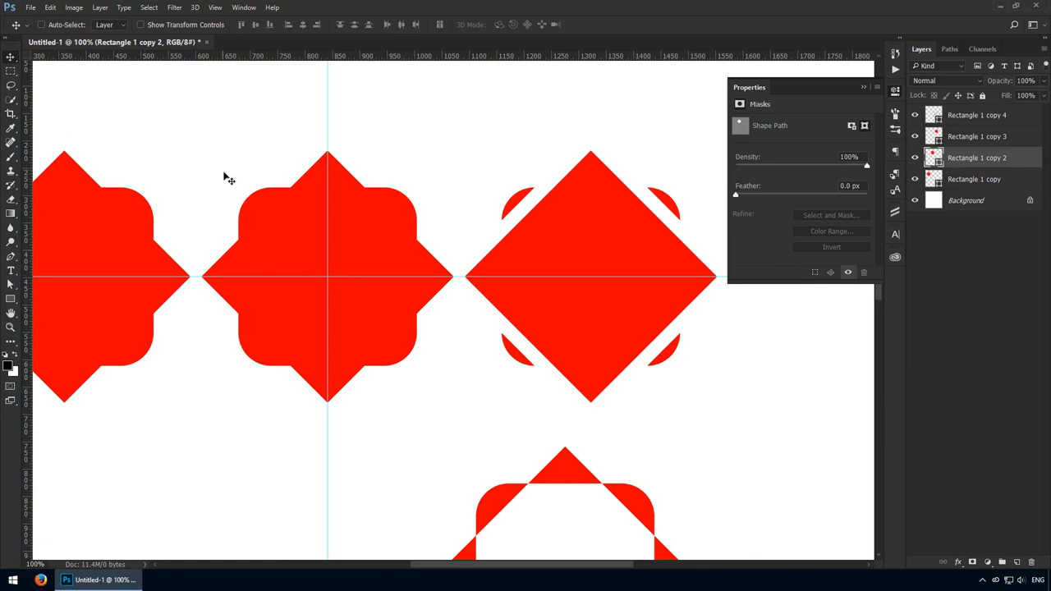
key("a")
left_click_drag(191, 132, 457, 401)
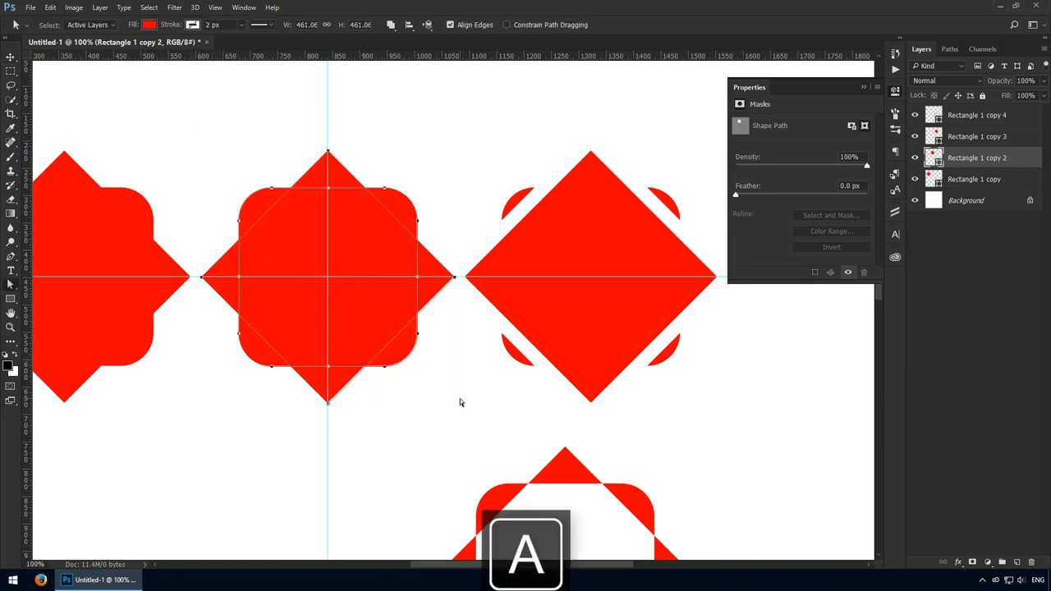
key("p")
scroll(337, 271, "up", 2)
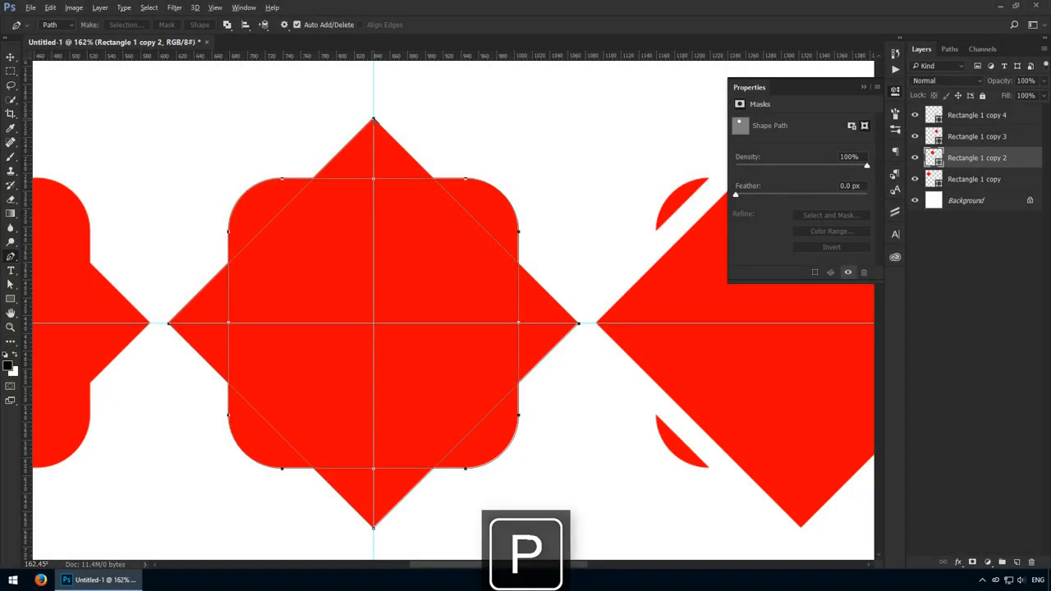
key("alt")
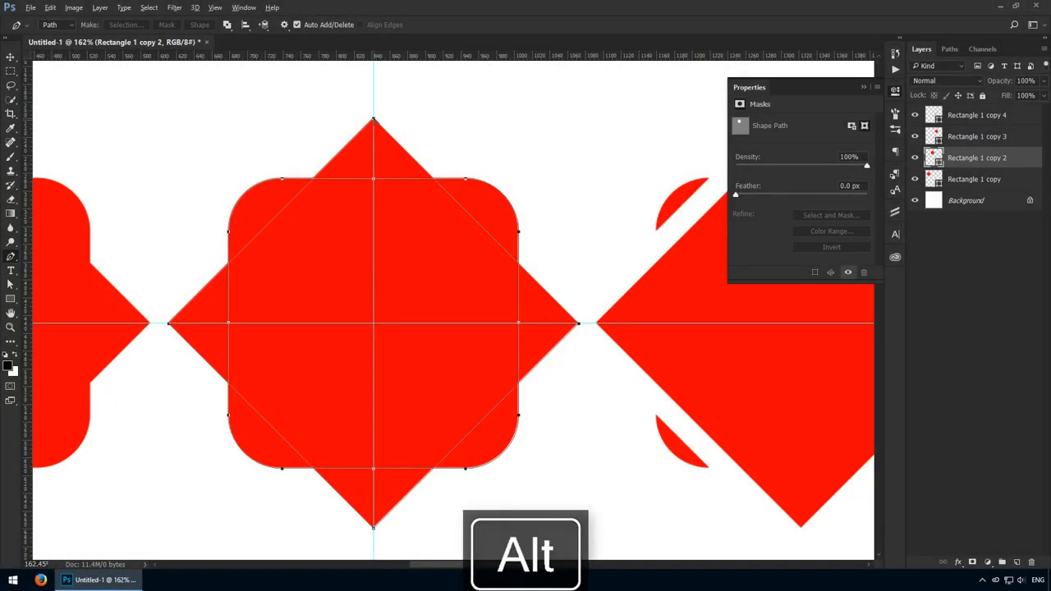
left_click_drag(374, 119, 236, 117)
key("shift")
left_click_drag(374, 530, 514, 535)
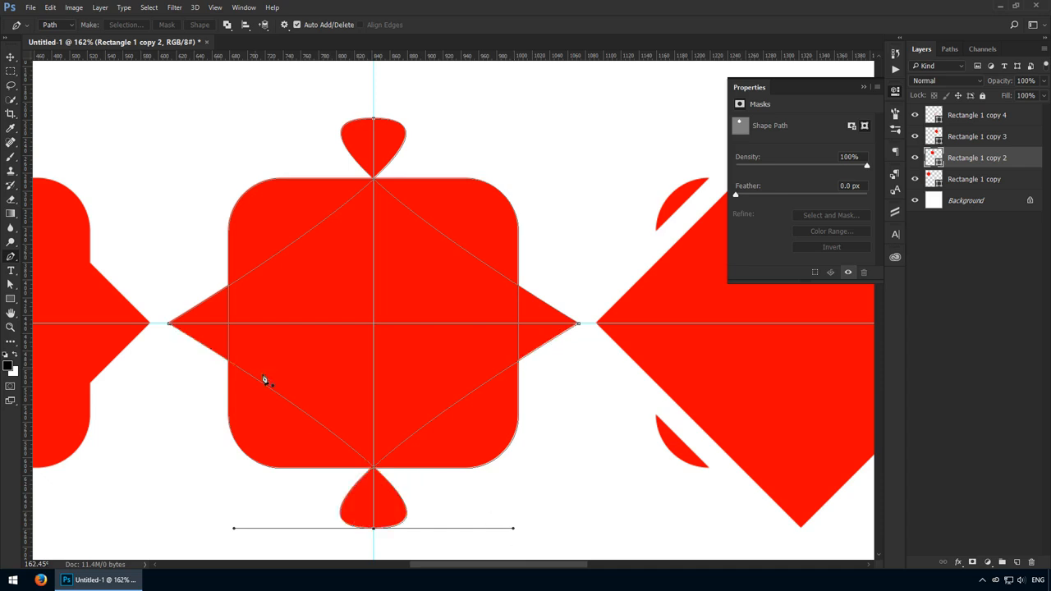
Step: Pull vertical curve handles from the left and right corners of the same diamond, looping those two tips as well
left_click(169, 325, "alt")
left_click_drag(169, 324, 189, 414)
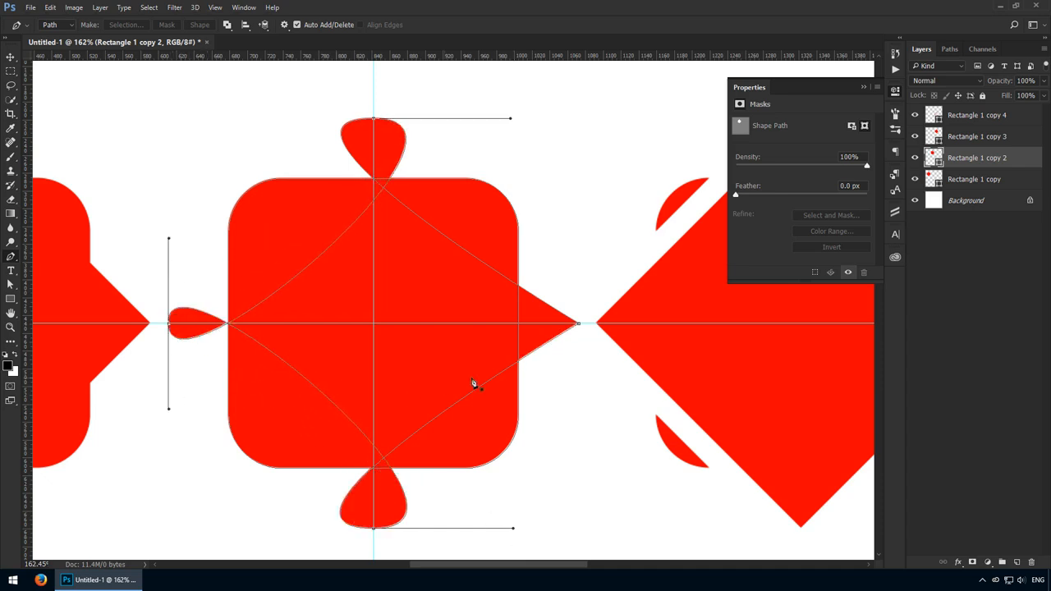
left_click(579, 325, "alt")
left_click_drag(579, 324, 594, 242)
Step: Set the looped shape's paths to Exclude Overlapping Shapes and dismiss the path outline
left_click(283, 26)
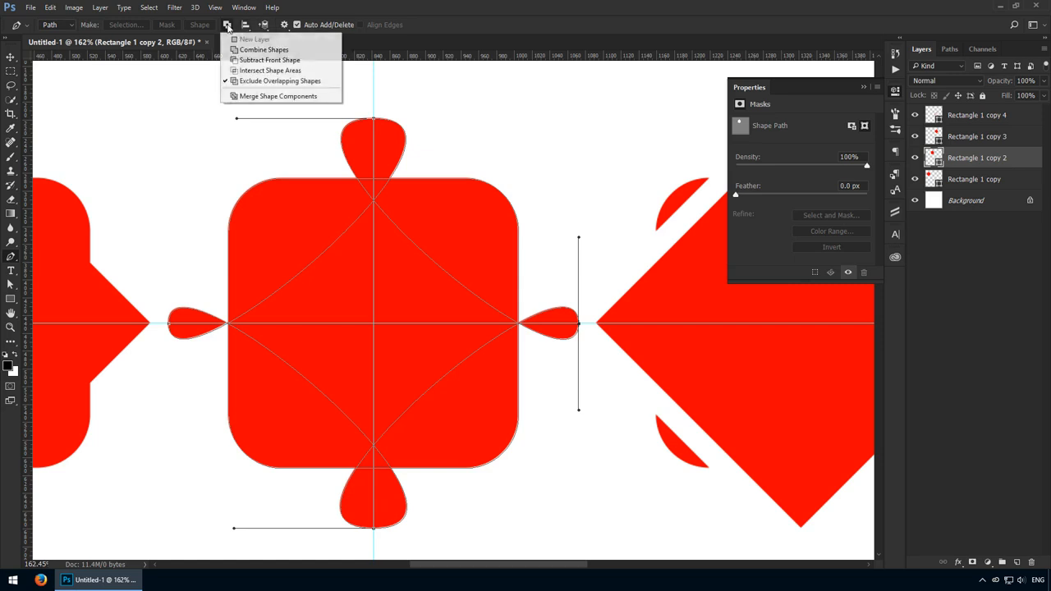
left_click(264, 82)
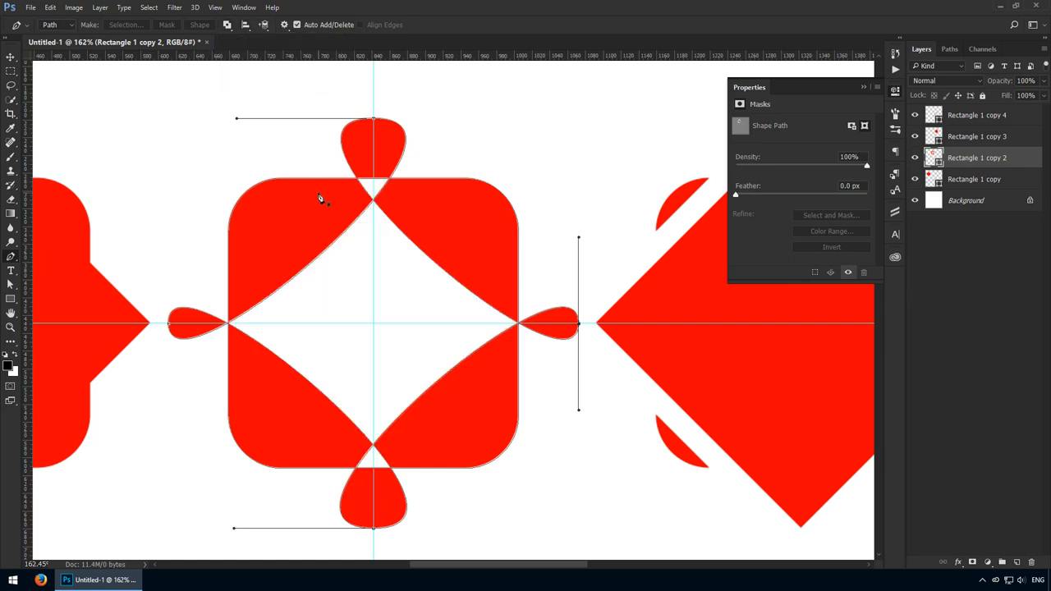
key("Return")
Step: Collapse the Properties panel and hide the rulers
key("ctrl+minus")
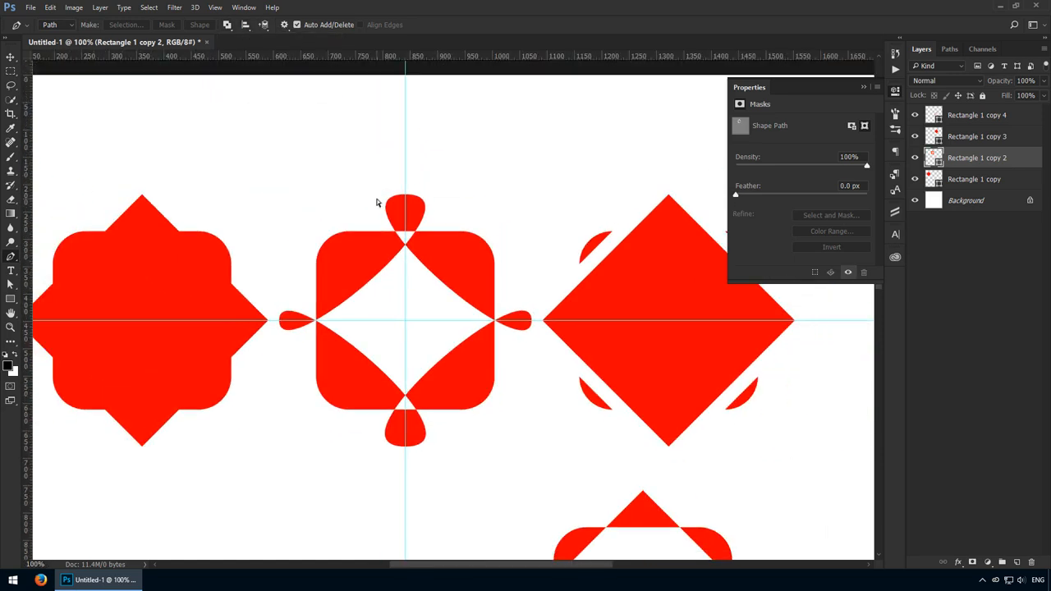
left_click_drag(459, 326, 462, 247)
key("v")
left_click(895, 90)
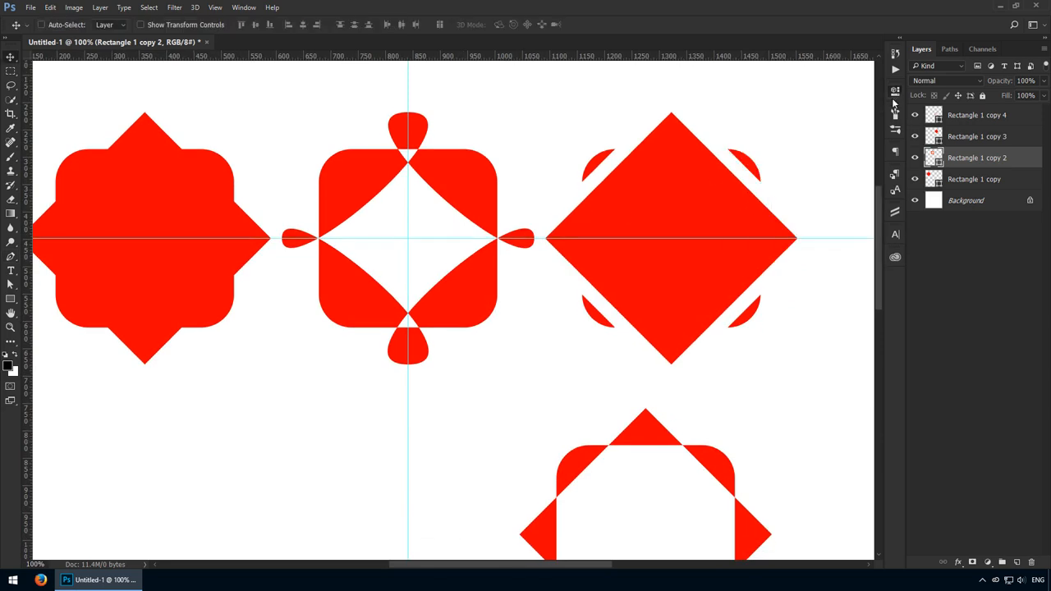
key("ctrl+r")
Step: Move the hollow star directly below the looped shape, aligned with its centre, and hide the guides
left_click(694, 359, "alt")
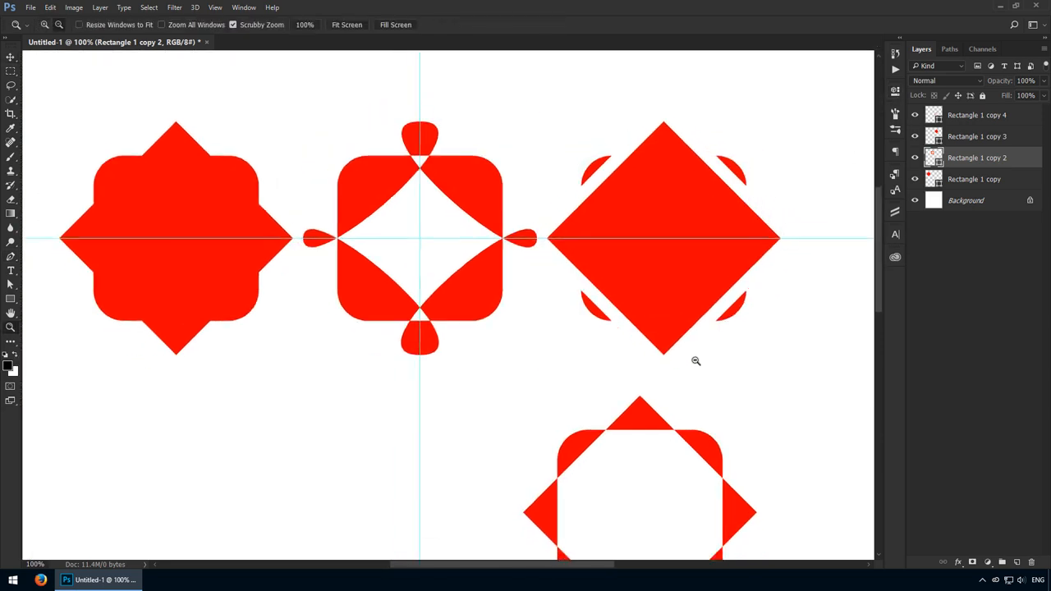
left_click(661, 403)
left_click_drag(661, 403, 510, 398)
key("ctrl+semicolon")
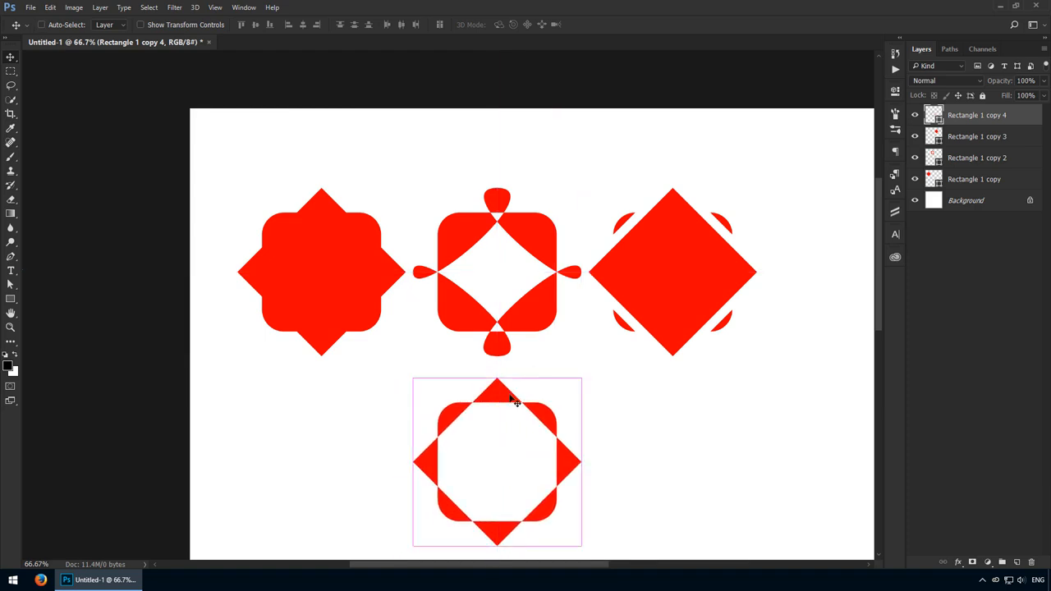
Step: Move the hollow star slightly lower and define its selected paths as a custom shape
left_click_drag(446, 346, 317, 301)
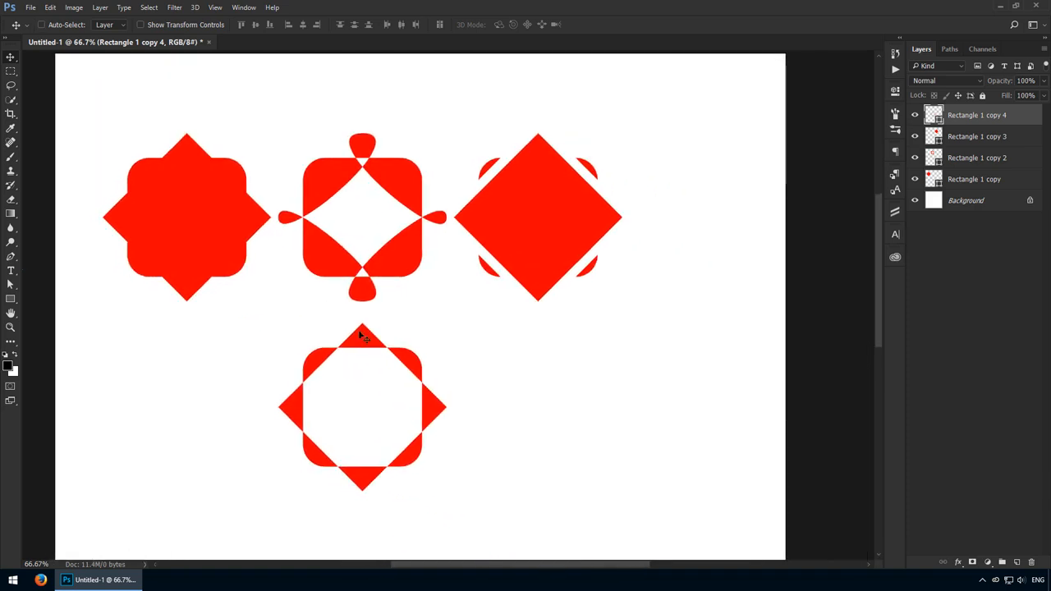
left_click_drag(398, 366, 396, 380)
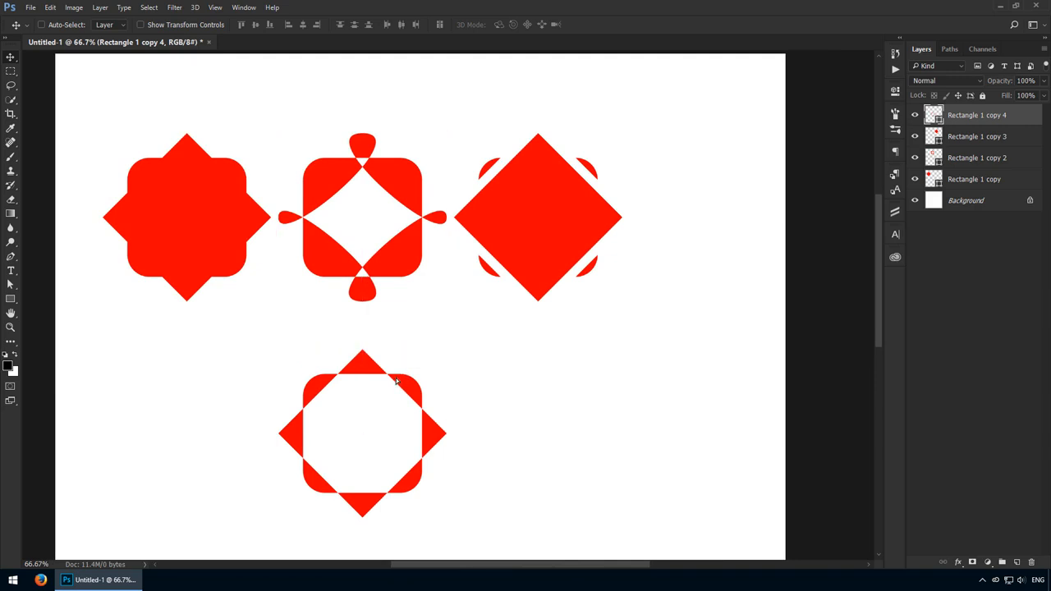
key("a")
left_click_drag(238, 339, 500, 539)
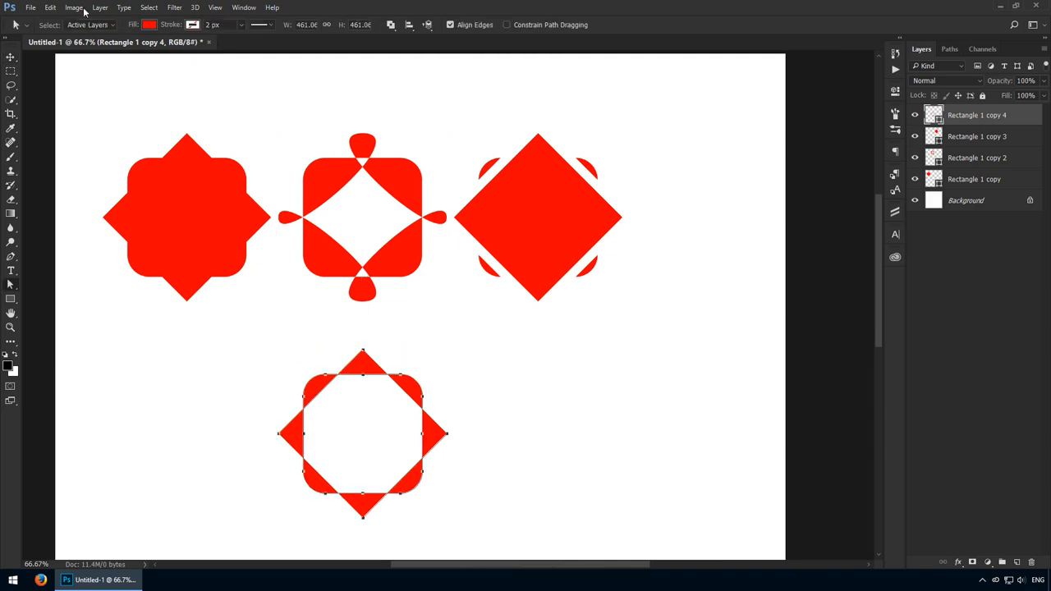
left_click(50, 7)
left_click(123, 300)
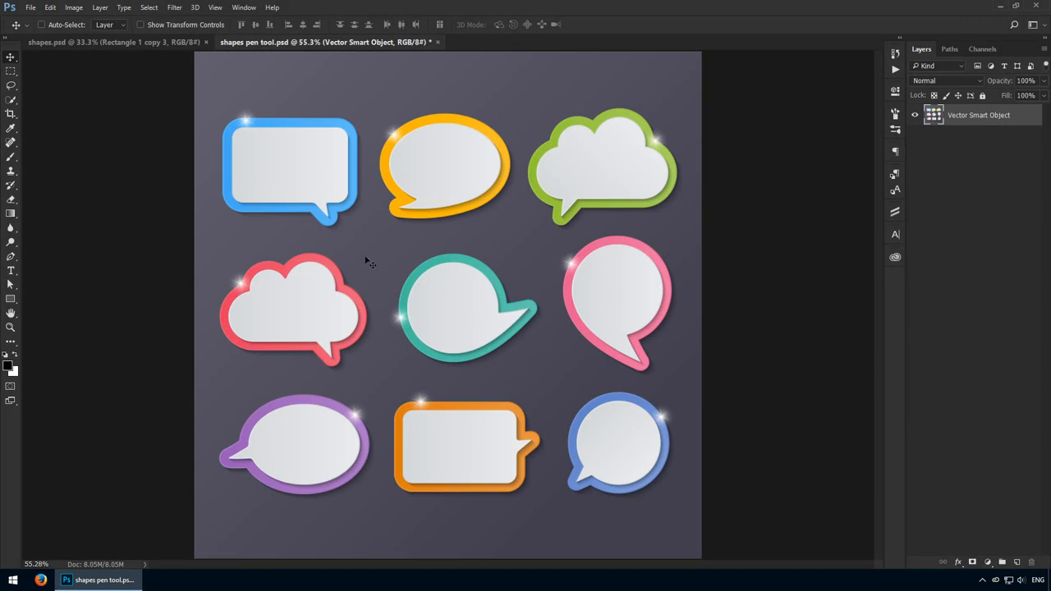
Step: Set the Pen tool to Shape mode and start tracing the blue speech bubble with its straight left edge
key("ctrl+1")
left_click_drag(282, 172, 458, 384)
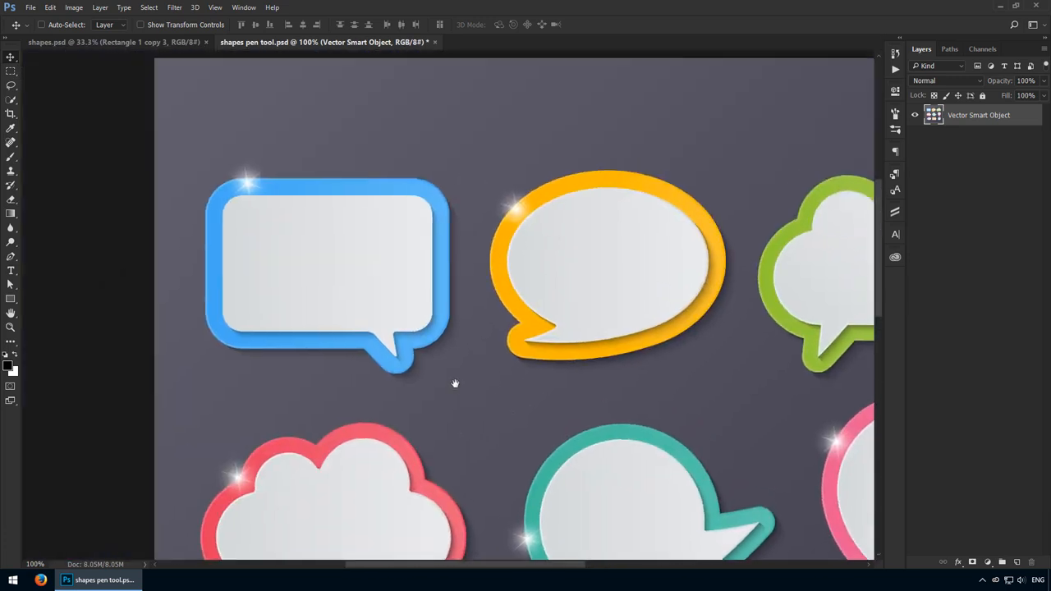
key("p")
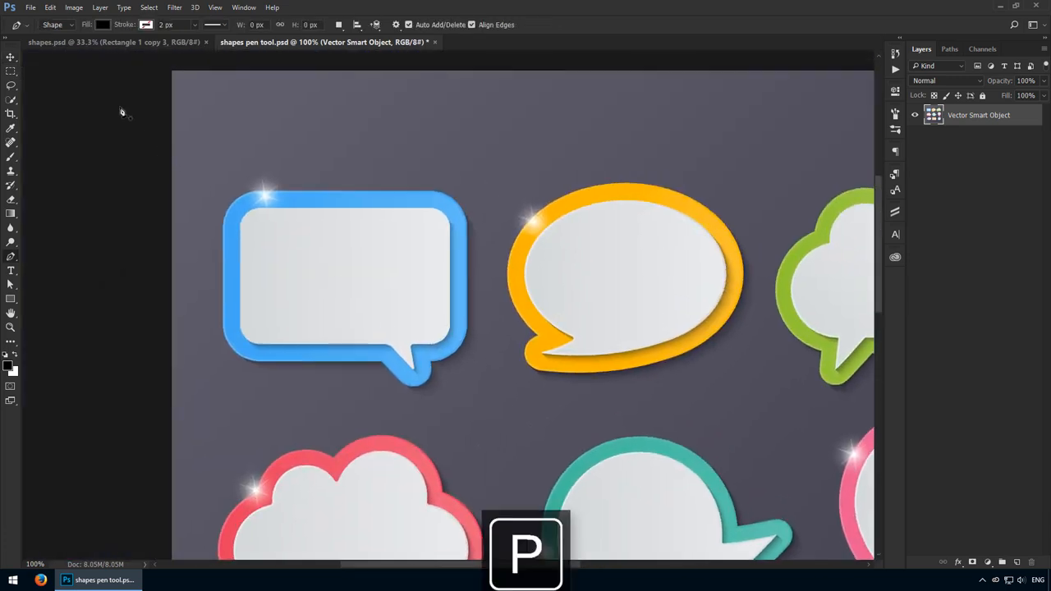
left_click(54, 24)
left_click(53, 37)
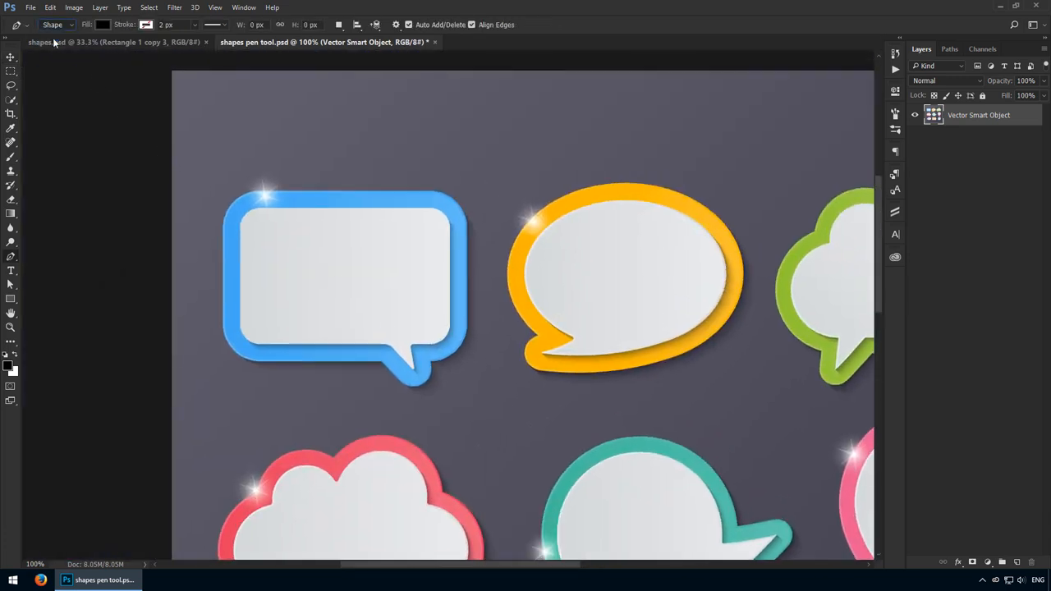
key("ctrl+space")
left_click_drag(299, 267, 353, 285)
left_click(114, 171)
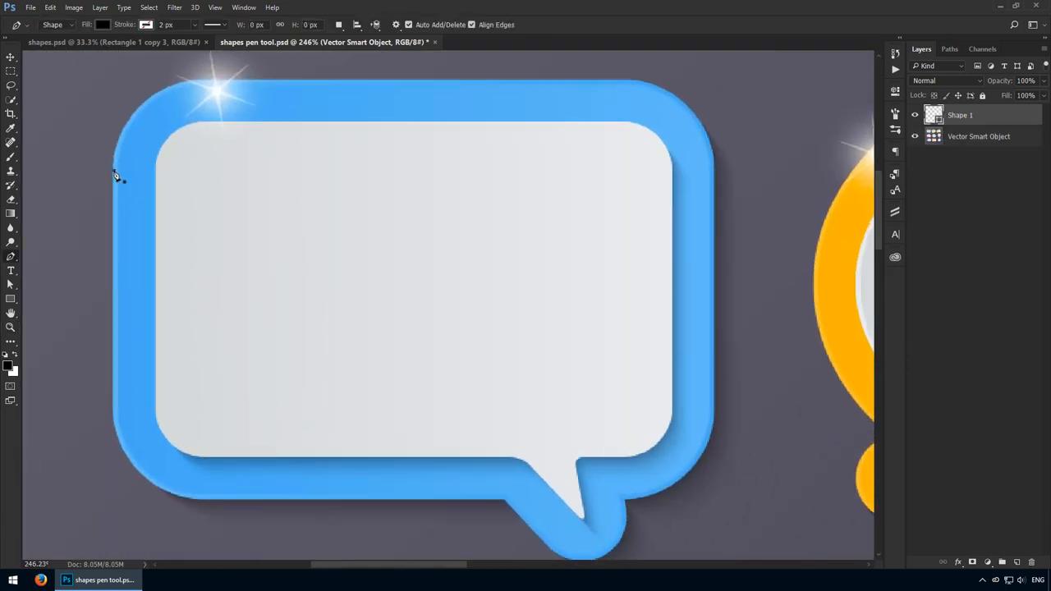
left_click(115, 407, "shift")
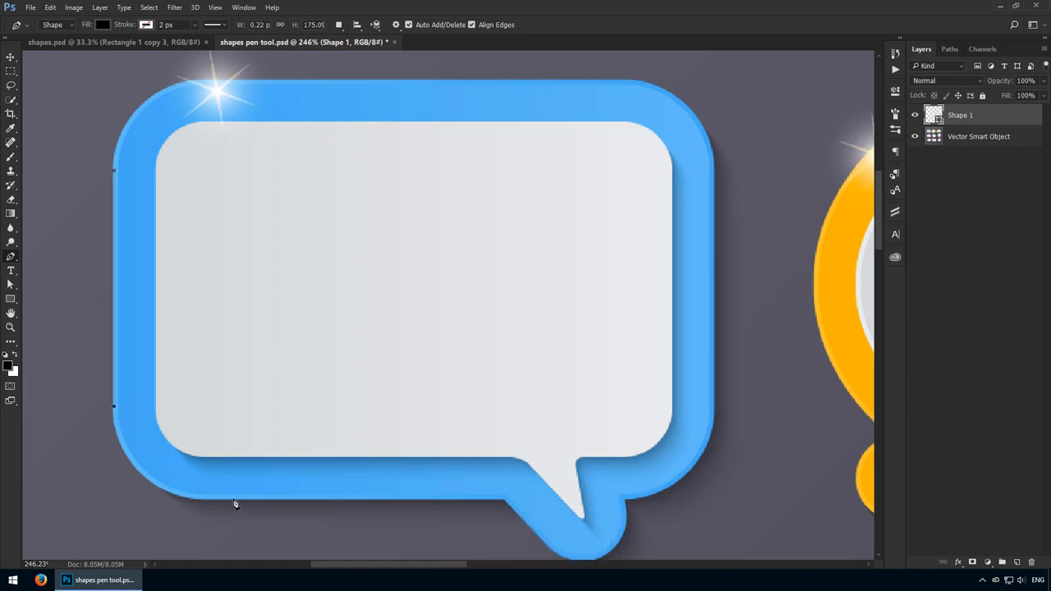
Step: Curve the outline around the bubble's lower-left corner and run it straight along the bottom edge to the tail
left_click_drag(233, 499, 359, 500)
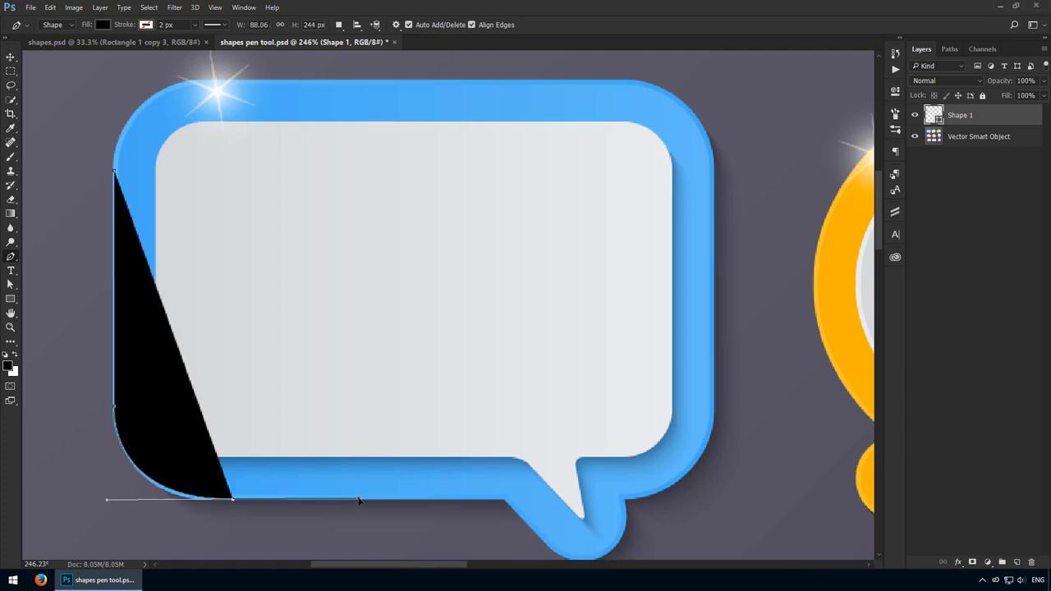
left_click(402, 499)
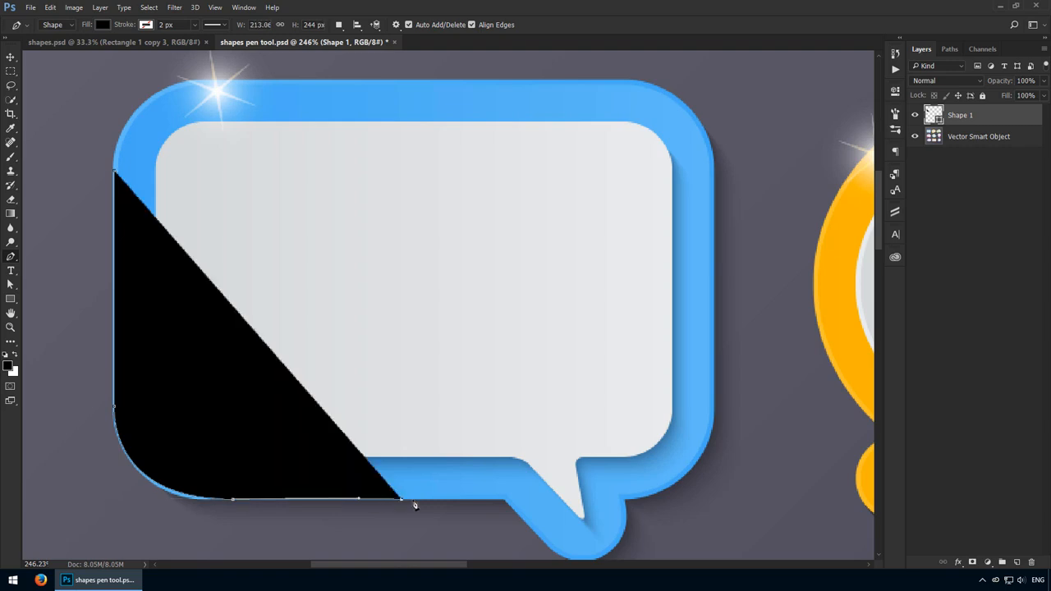
left_click(507, 500)
Step: Trace the tail's slanted side and curve the outline around its rounded tip to the notch where it rejoins the body
left_click_drag(540, 516, 353, 462)
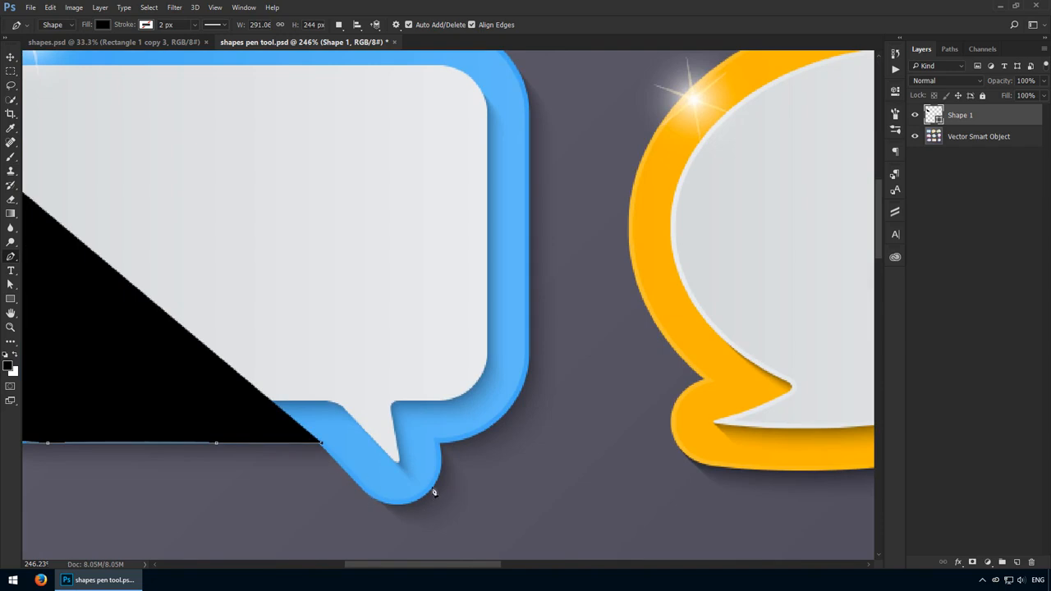
scroll(394, 508, "up", 3)
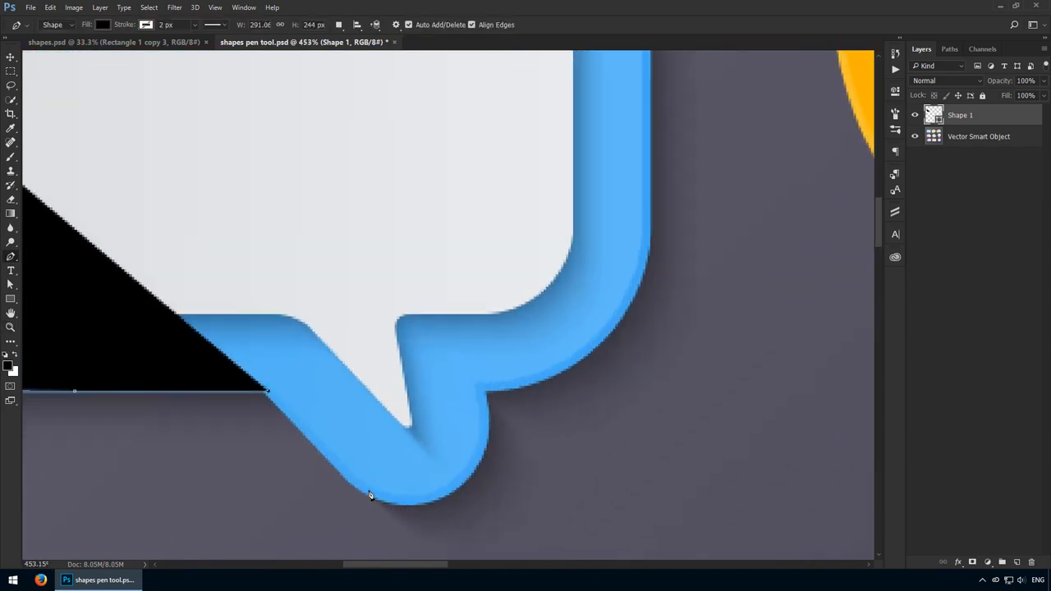
key("ctrl+z")
left_click(368, 502)
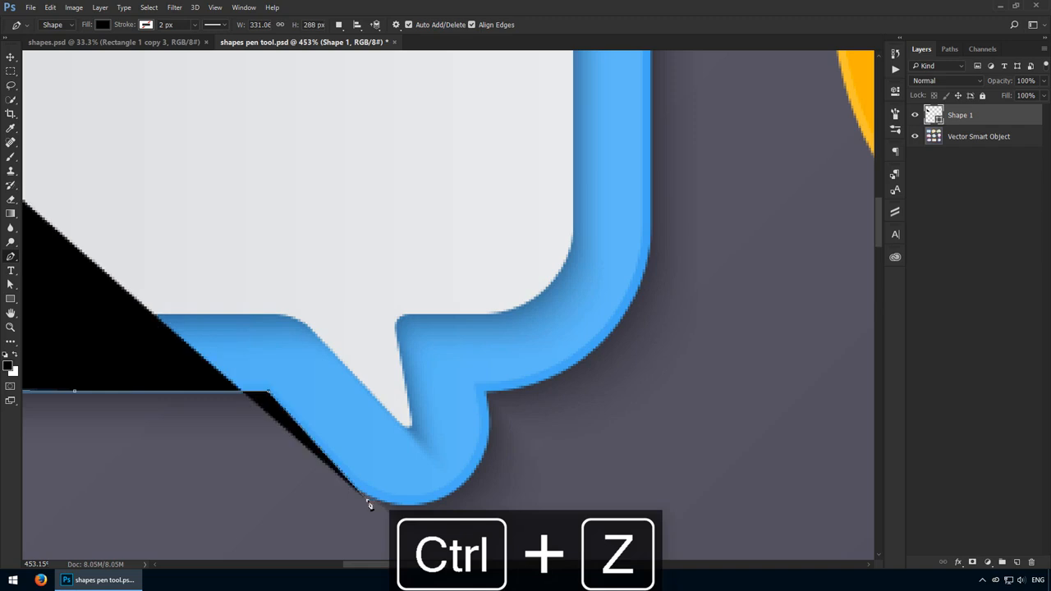
left_click_drag(485, 392, 468, 222)
Step: Try to continue the outline around the lower-right corner while keeping the notch anchor's forward handle
left_click_drag(634, 303, 639, 212)
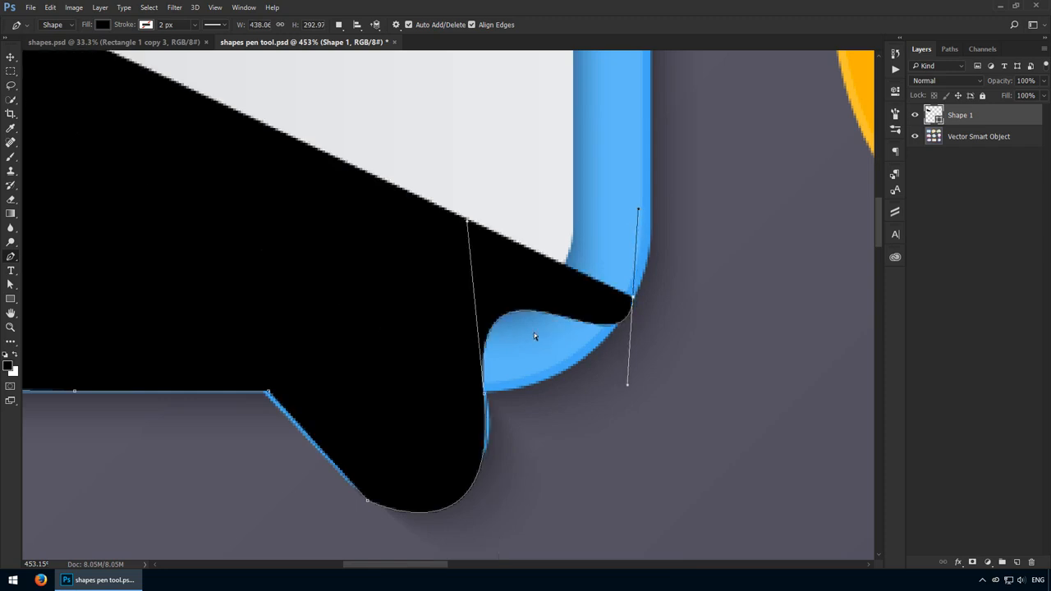
key("ctrl+z")
left_click_drag(590, 439, 708, 365)
key("ctrl+z")
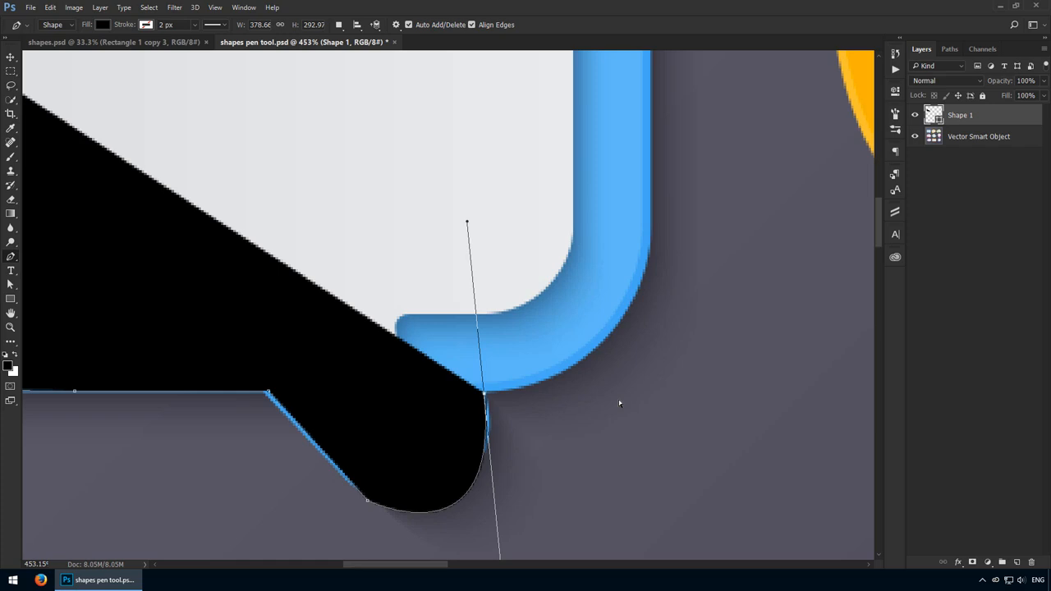
Step: Remove the notch anchor's forward handle and curve the outline around the bubble's lower-right corner
key("alt")
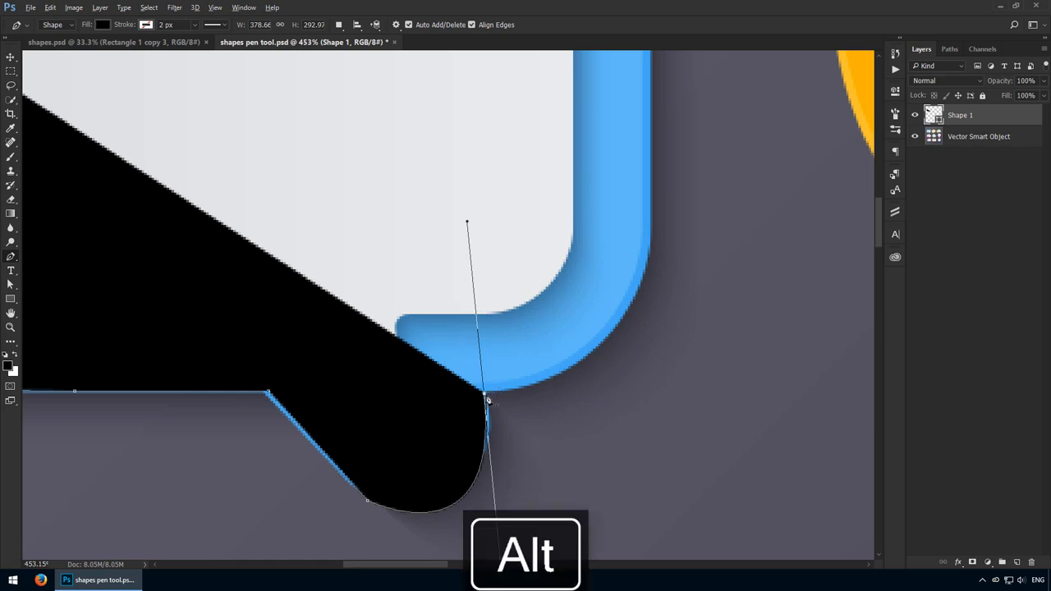
left_click(485, 395, "alt")
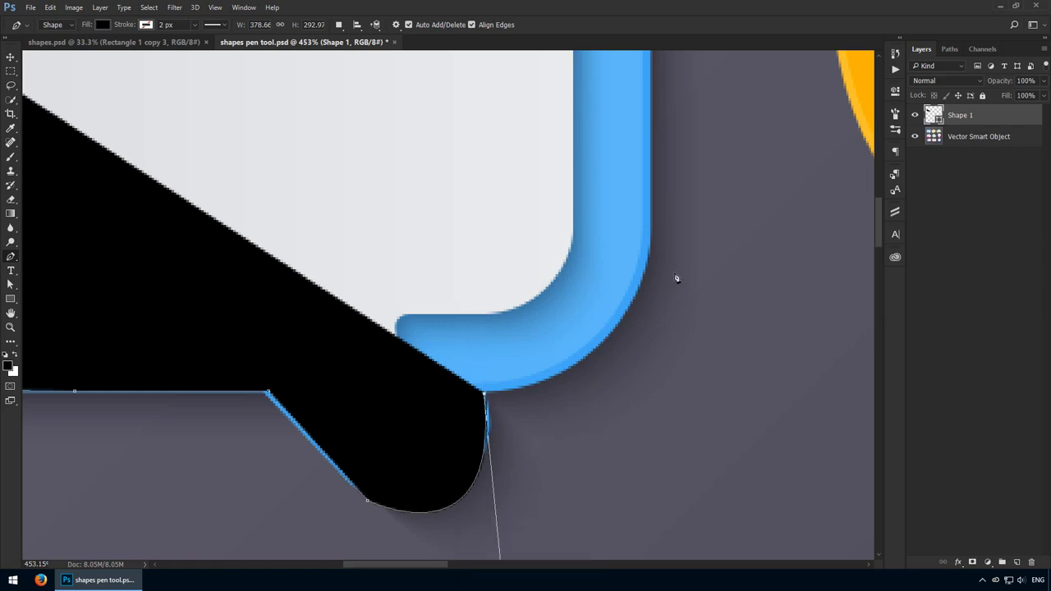
left_click_drag(653, 240, 673, 89)
Step: Try to draw the bubble's right edge while keeping the forward handle on the lower-right corner's anchor
left_click_drag(629, 166, 589, 392)
key("ctrl+minus")
left_click_drag(486, 348, 537, 371)
left_click(479, 96)
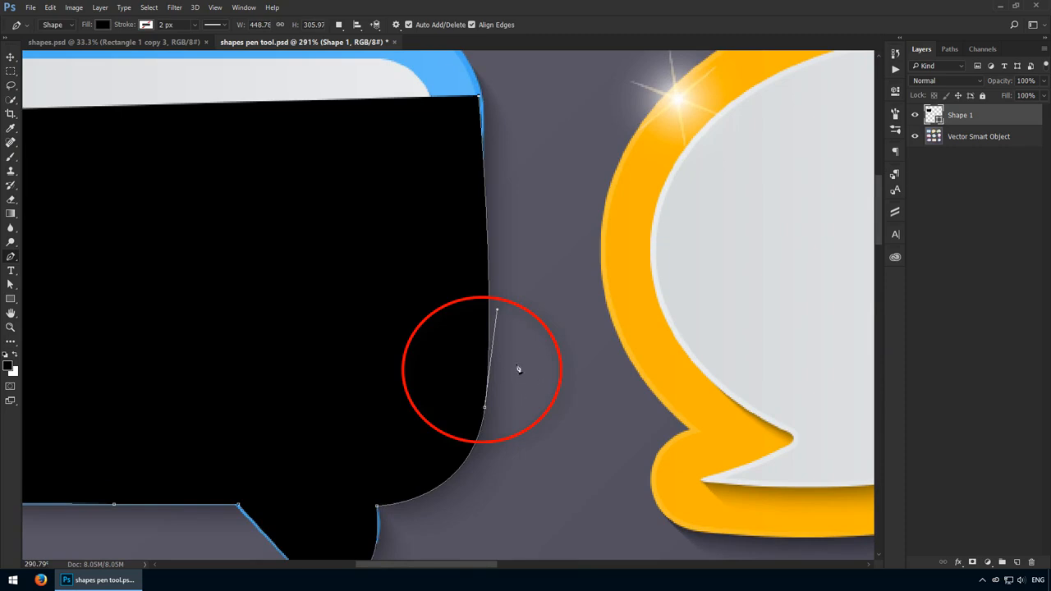
key("ctrl+z")
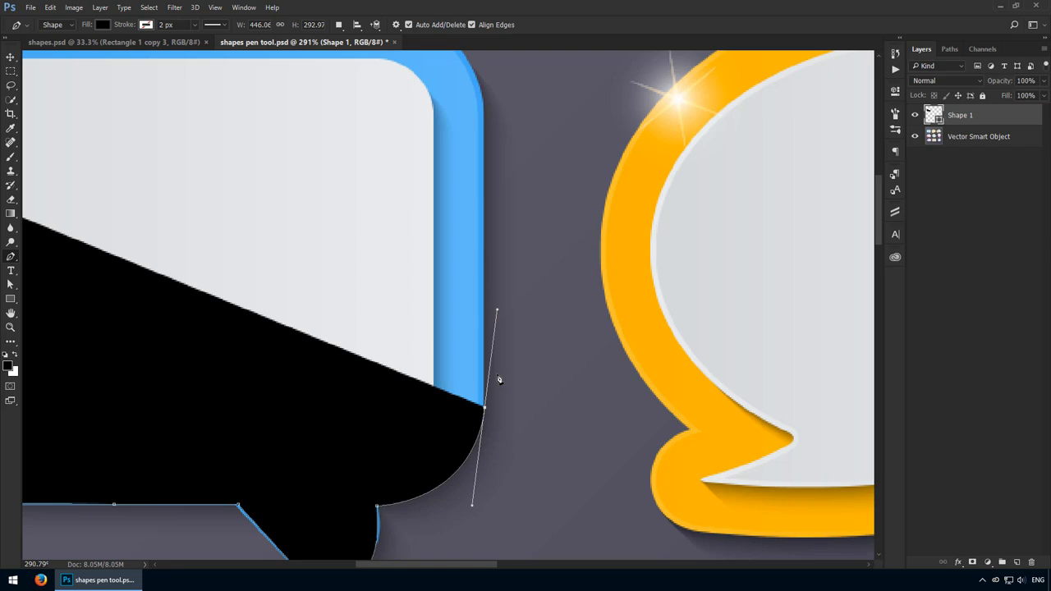
Step: Remove the forward handle from the lower-right corner's anchor and draw the straight right edge up to the upper corner
left_click(485, 408, "alt")
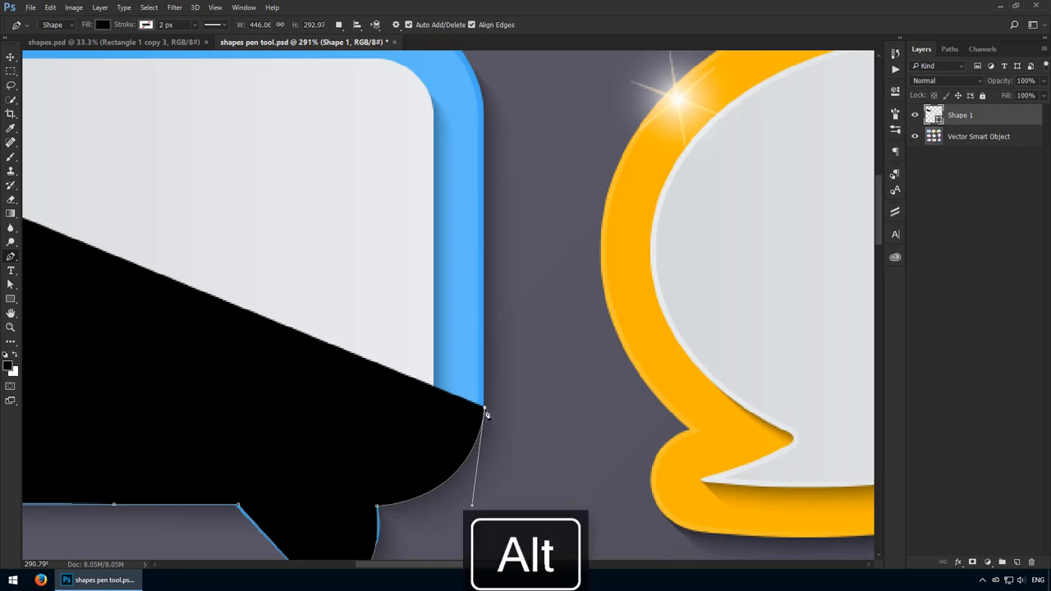
scroll(481, 328, "up", 3)
left_click(486, 214)
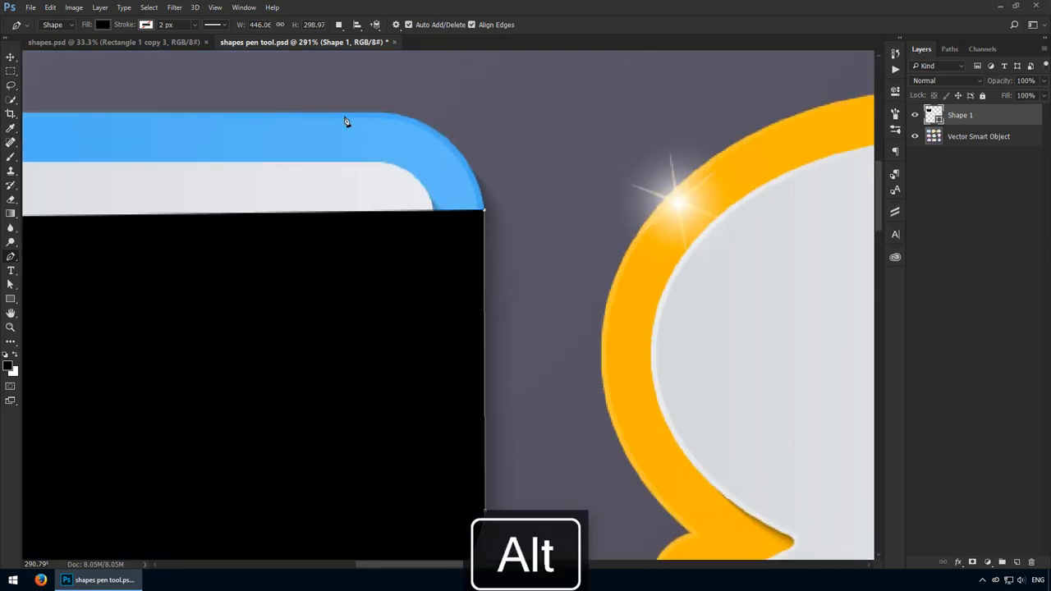
Step: Trace the top edge with its two rounded corners and close the path at the starting anchor
left_click_drag(326, 113, 162, 110)
left_click_drag(161, 110, 522, 144)
left_click(232, 147)
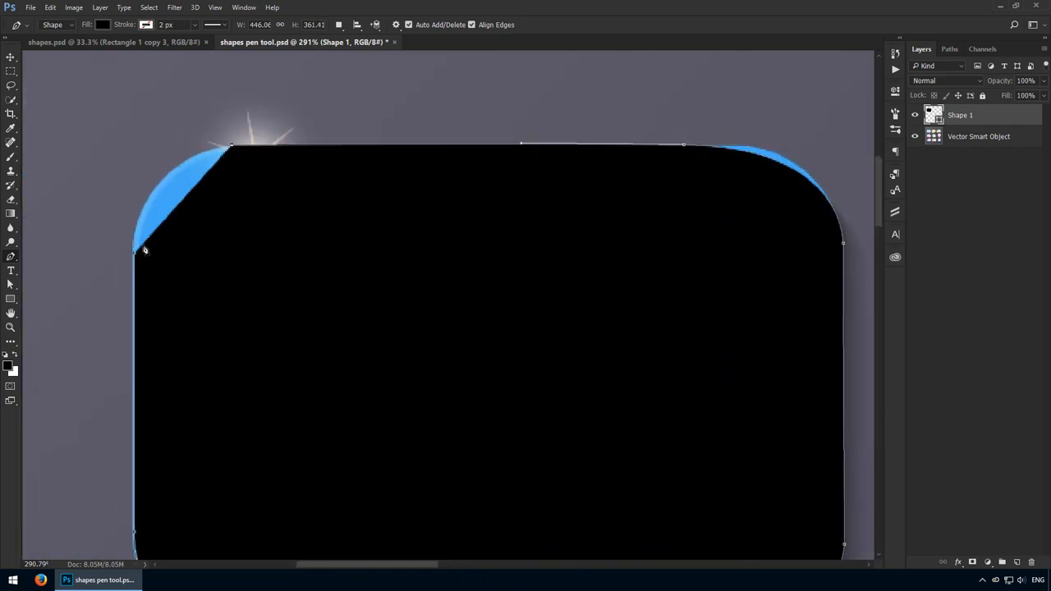
left_click_drag(133, 253, 130, 355)
left_click_drag(593, 363, 491, 308)
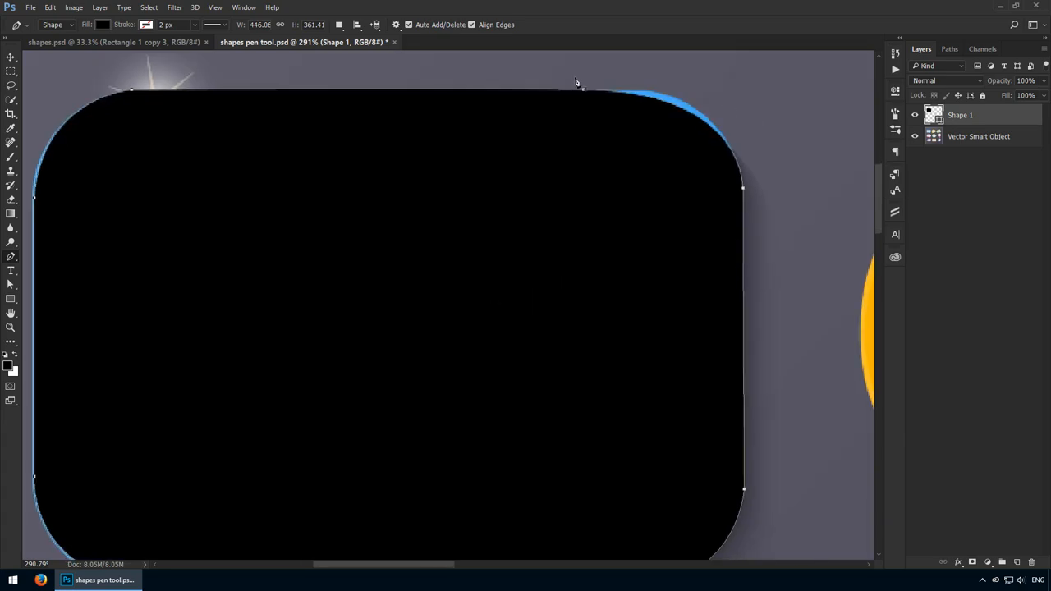
left_click_drag(603, 446, 655, 289)
Step: Compare the traced shape with the blue bubble at 60% opacity and restore the opacity to 100%
key("v")
key("ctrl+0")
left_click_drag(271, 168, 320, 168)
left_click_drag(320, 168, 303, 272)
key("6")
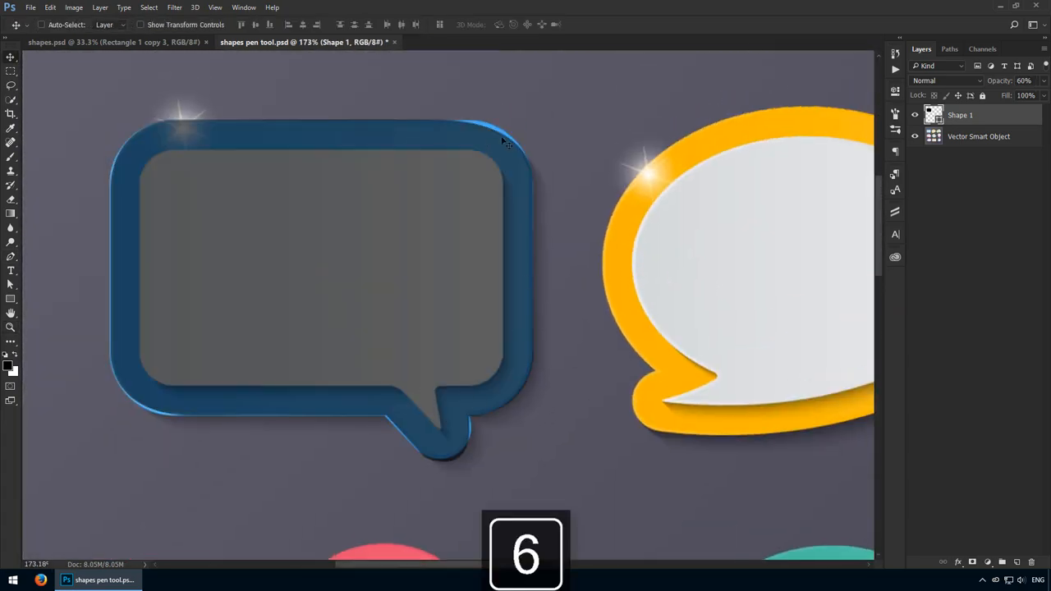
key("0")
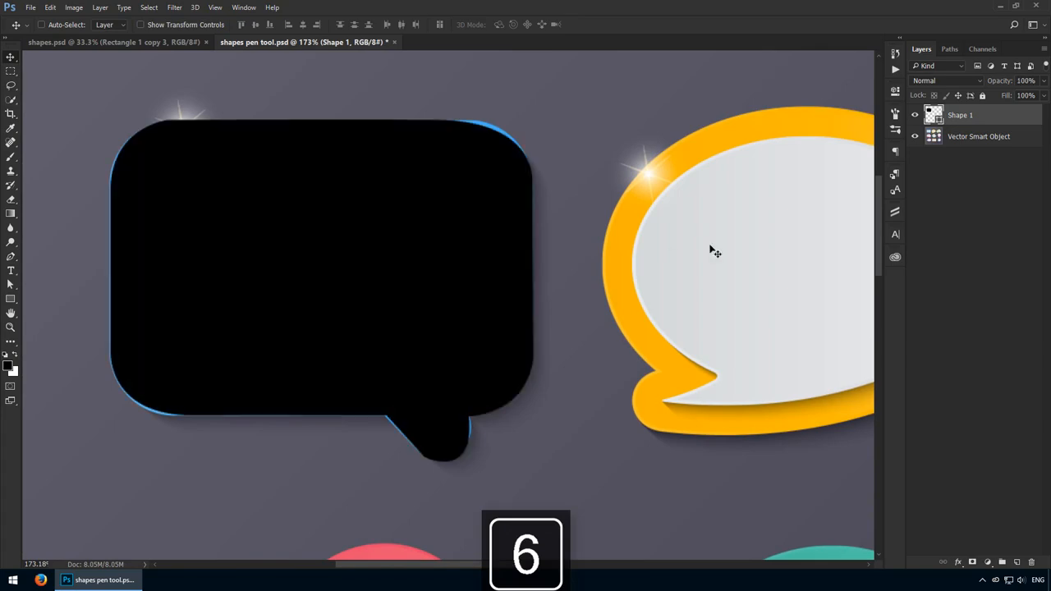
key("ctrl")
key("ctrl+1")
left_click_drag(704, 455, 476, 3)
left_click_drag(550, 119, 558, 384)
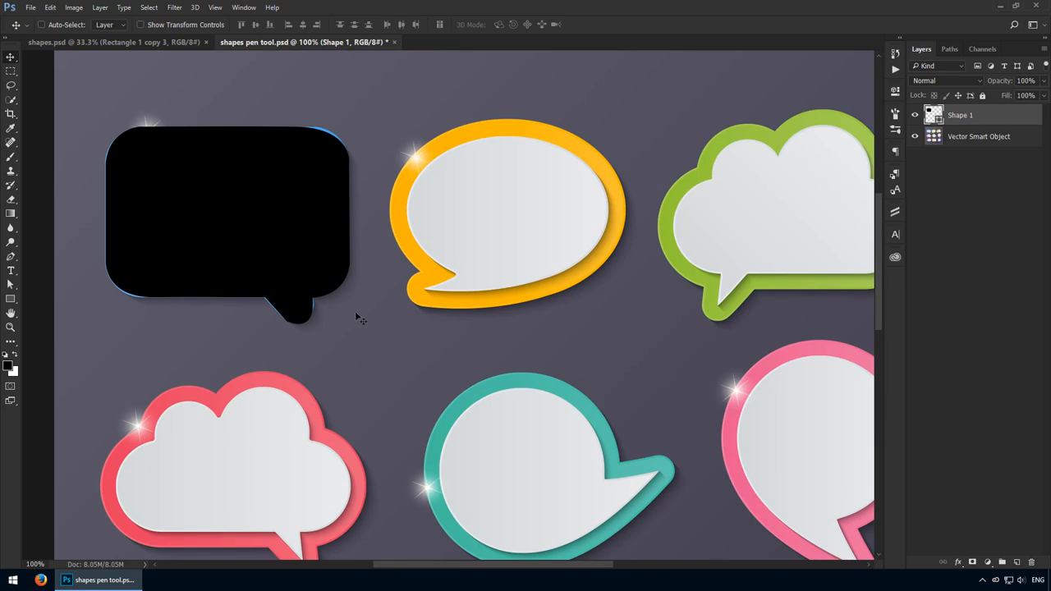
Step: Set the shape's opacity to 50% and extend the top-edge anchor's curve handle so the upper-right corner follows the bubble
key("z")
left_click_drag(300, 127, 359, 161)
key("5")
key("a")
left_click(290, 127)
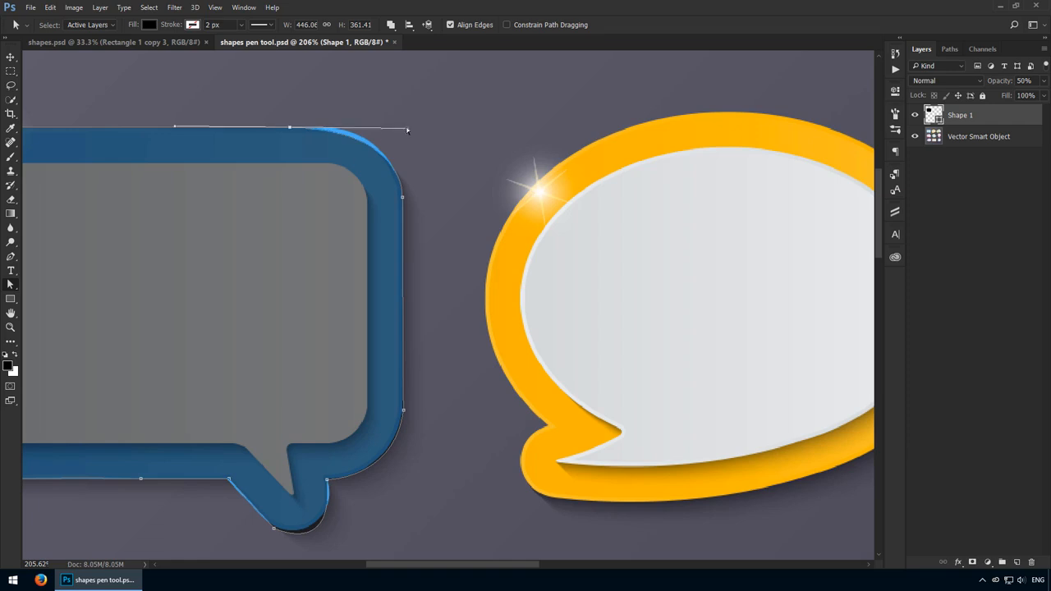
left_click_drag(409, 128, 503, 135)
left_click_drag(384, 140, 402, 138)
left_click_drag(505, 138, 498, 139)
Step: Level the handle along the top edge and pull the upper-left corner's handle outward to fit the bubble
left_click_drag(401, 137, 654, 315)
key("ctrl+z")
left_click_drag(531, 320, 534, 286)
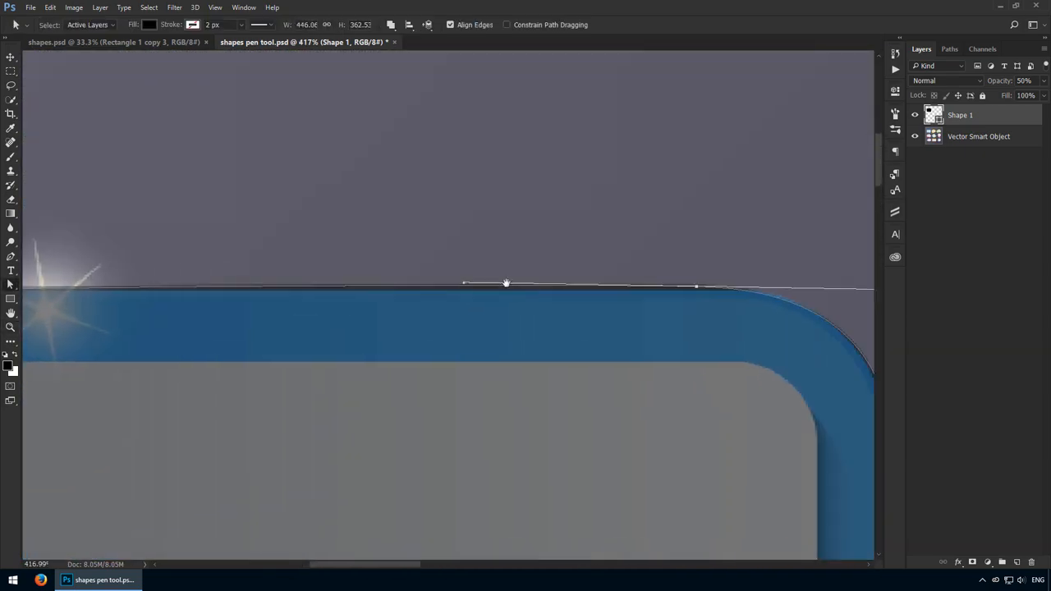
left_click_drag(465, 284, 463, 288)
scroll(725, 317, "left", 5)
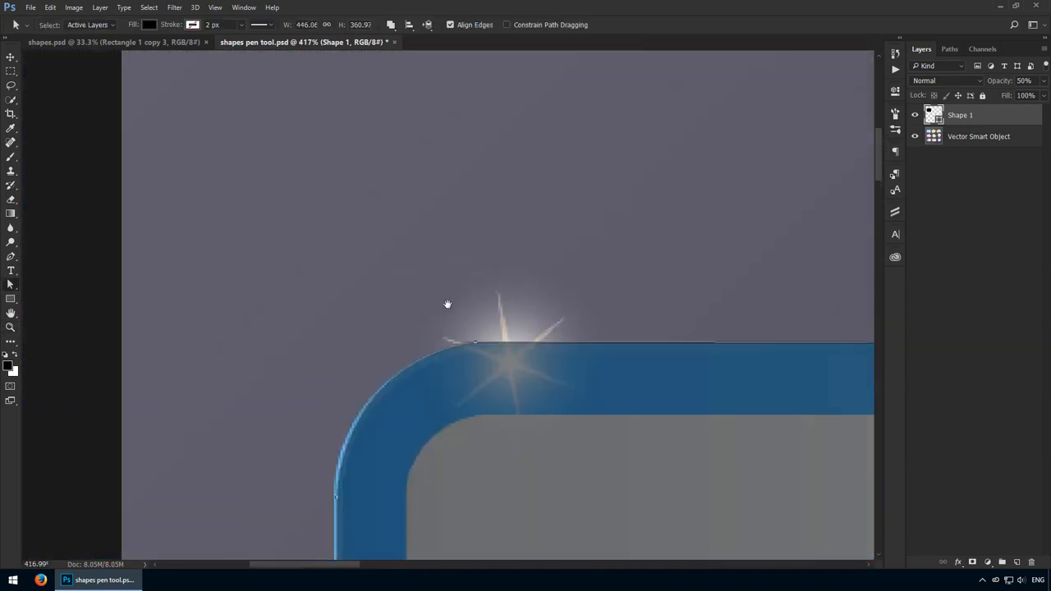
left_click_drag(287, 317, 284, 308)
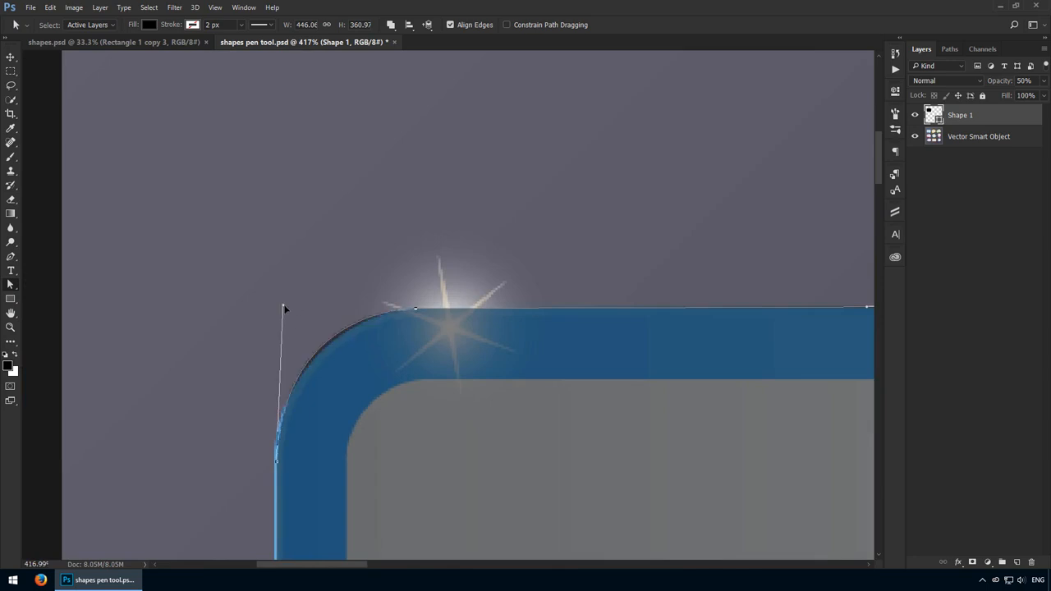
Step: Reposition the anchor where the lower-left corner meets the bottom edge so the curve fits the bubble
key("ctrl+1")
key("v")
scroll(643, 316, "up", 5)
key("z")
key("ctrl+1")
scroll(408, 399, "up", 4)
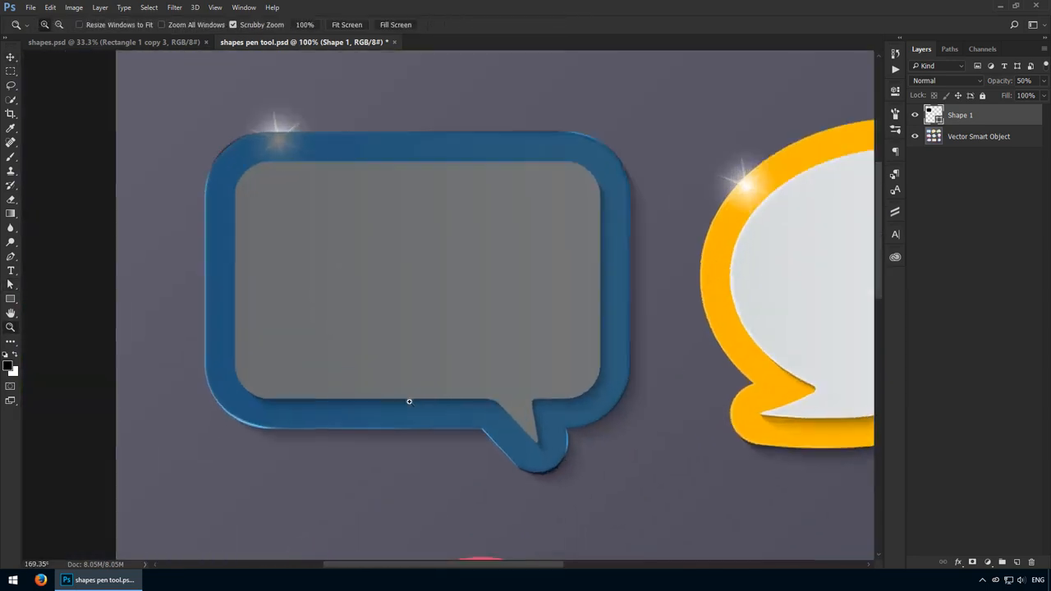
scroll(144, 416, "up", 1)
key("a")
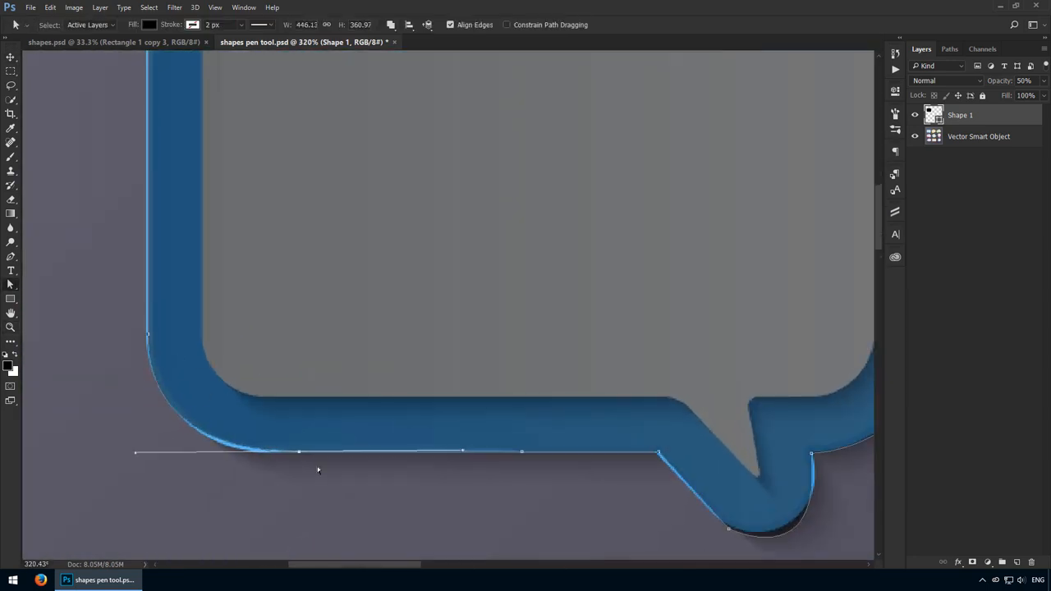
left_click_drag(298, 452, 295, 455)
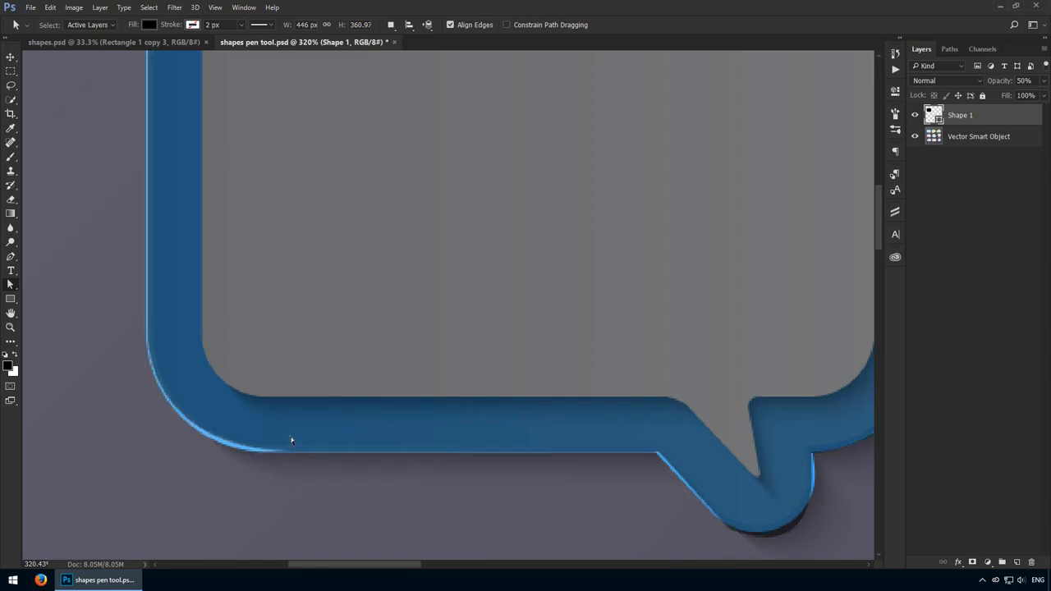
scroll(320, 474, "up", 2)
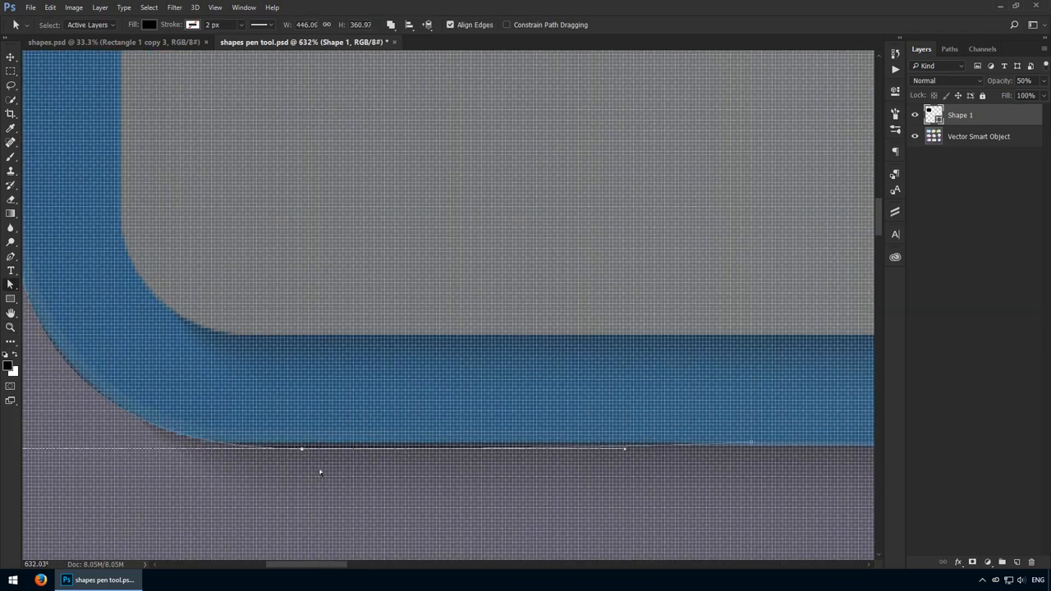
Step: Delete the surplus anchor in the middle of the bottom edge
key("ctrl+1")
scroll(549, 352, "up", 3)
key("p")
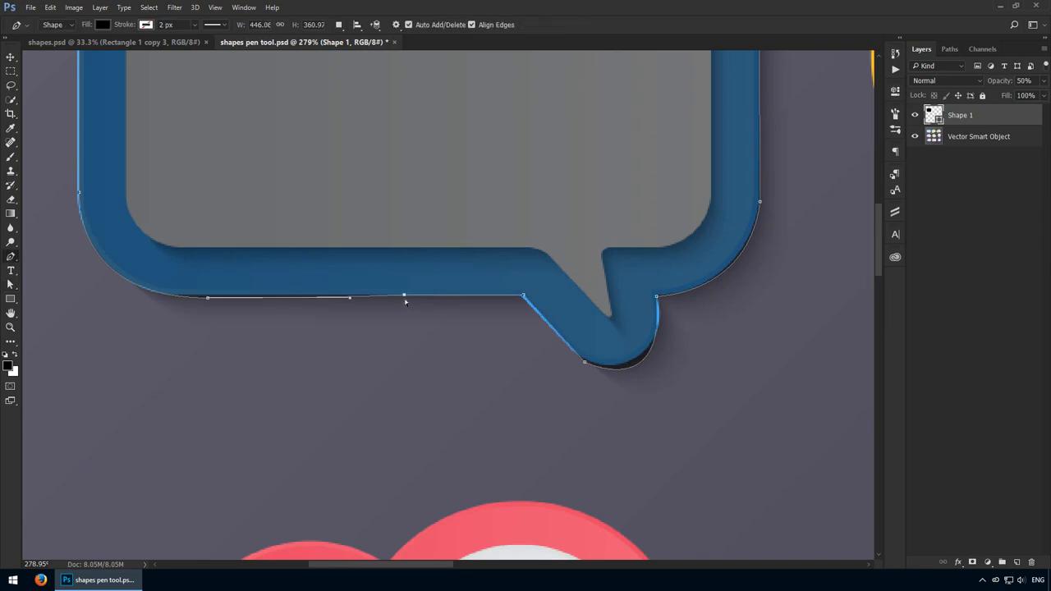
Step: Adjust the tail's anchors and shorten its curve handle so the rounded tip matches the bubble
key("a")
left_click(584, 362)
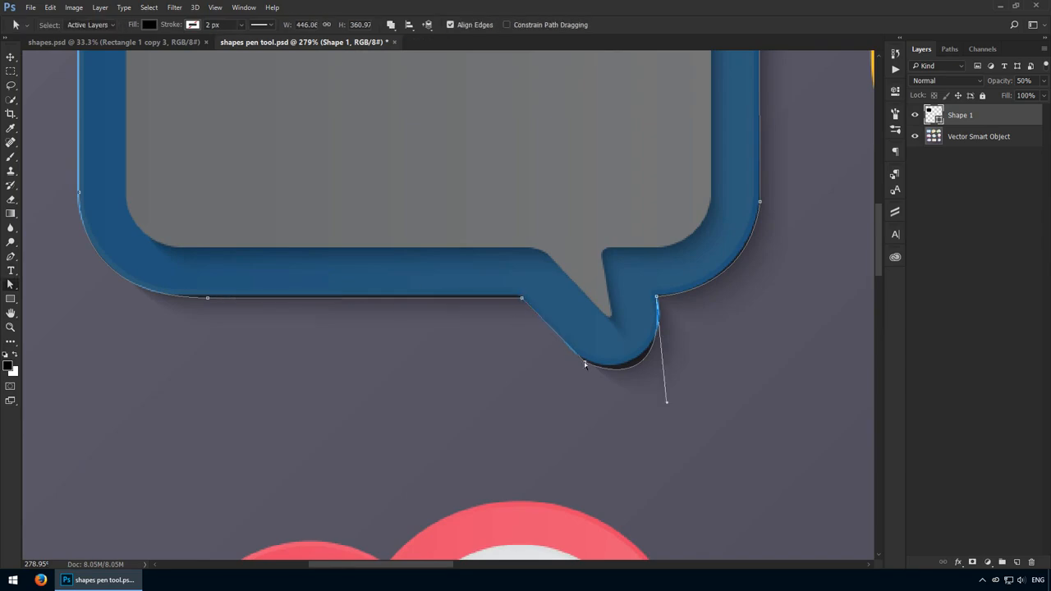
left_click_drag(667, 402, 667, 391)
scroll(658, 319, "up", 3)
left_click_drag(654, 257, 657, 252)
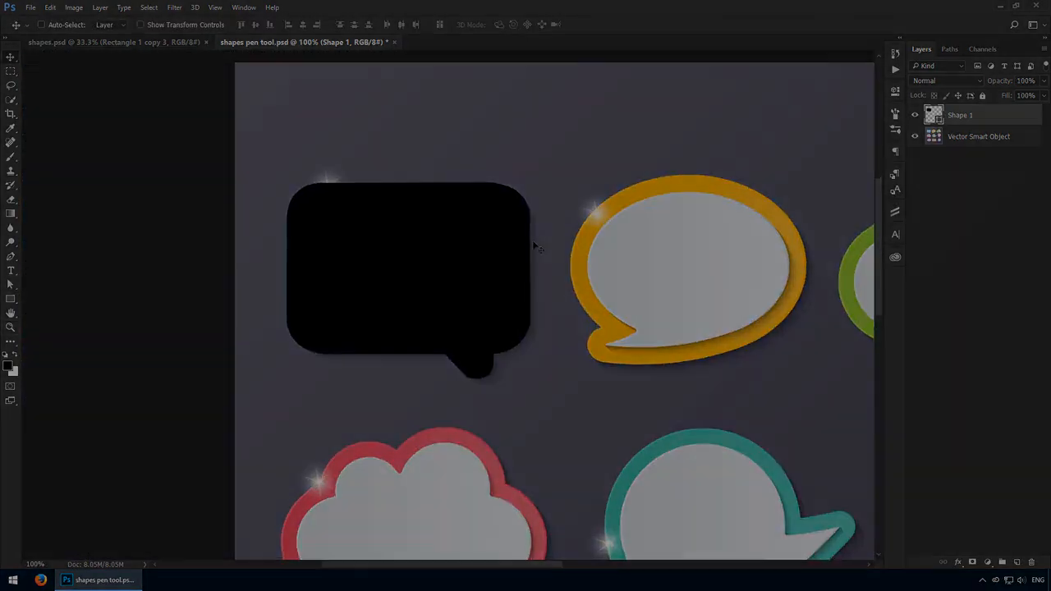